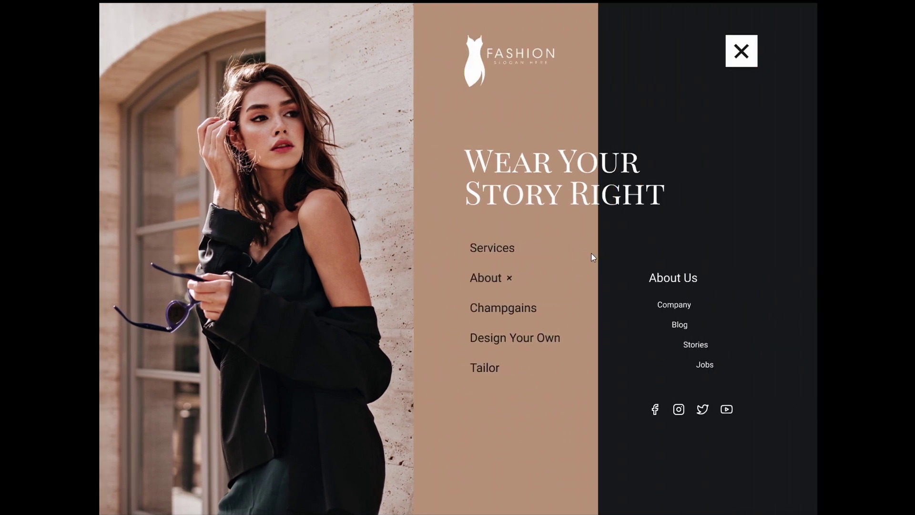
Step: Close the open menu and About submenu with the X button to return to home page / 1
left_click(739, 52)
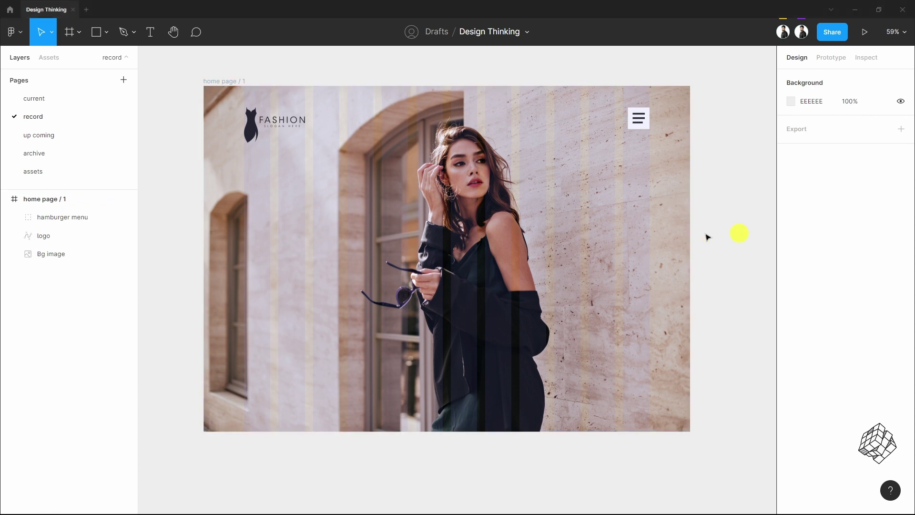
Step: Duplicate the home page frame below it as home page / 2
scroll(501, 229, "down", 3)
scroll(501, 228, "right", 2)
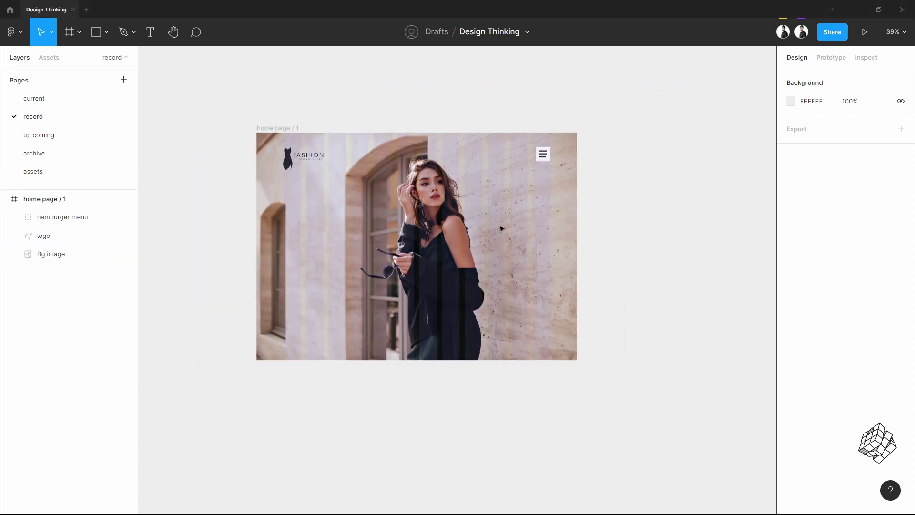
scroll(502, 229, "down", 4)
scroll(502, 228, "up", 2)
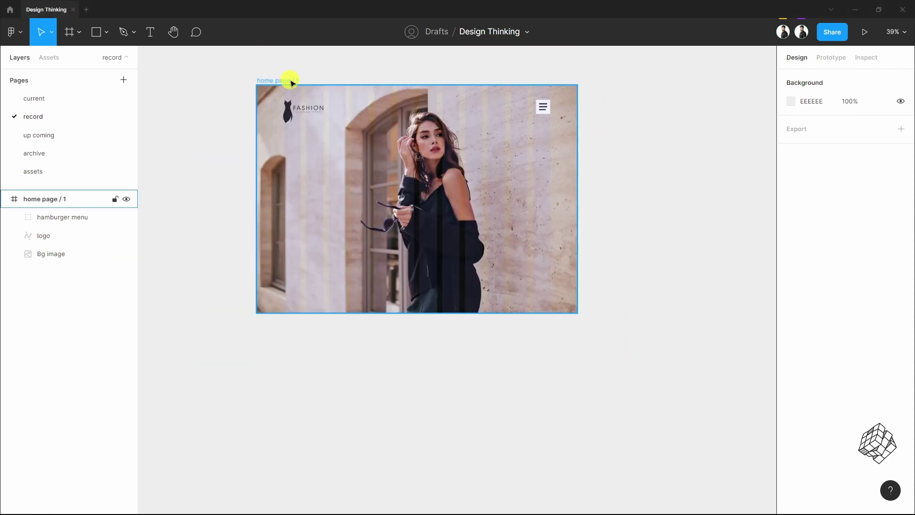
left_click(297, 82)
left_click_drag(292, 84, 286, 341)
scroll(425, 181, "down", 5)
scroll(691, 187, "up", 5)
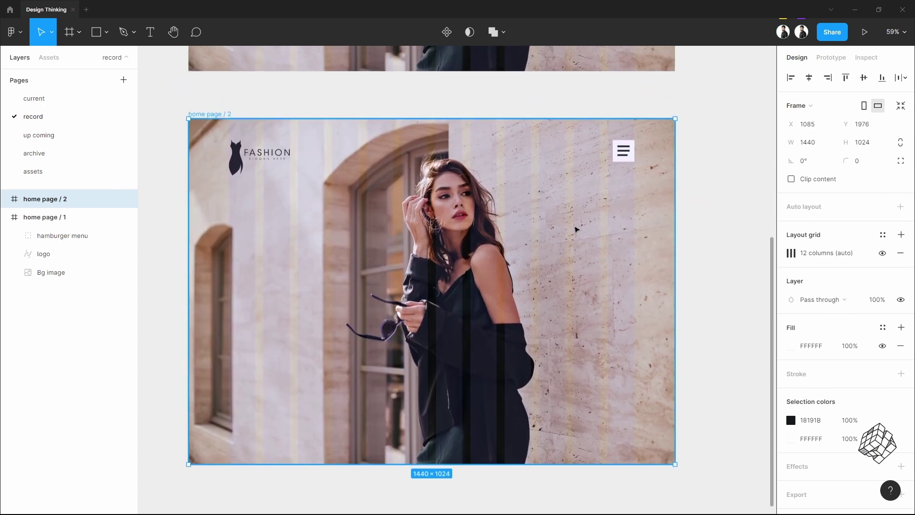
scroll(576, 229, "up", 2)
scroll(577, 230, "down", 2)
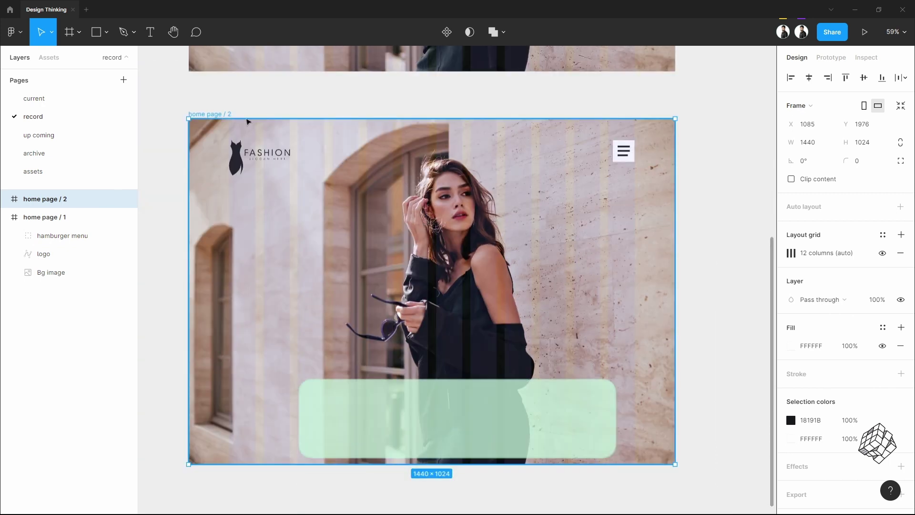
Step: Cover the frame's right side with an 810×1024 rectangle filled B89277, below the hamburger menu layer
left_click(97, 32)
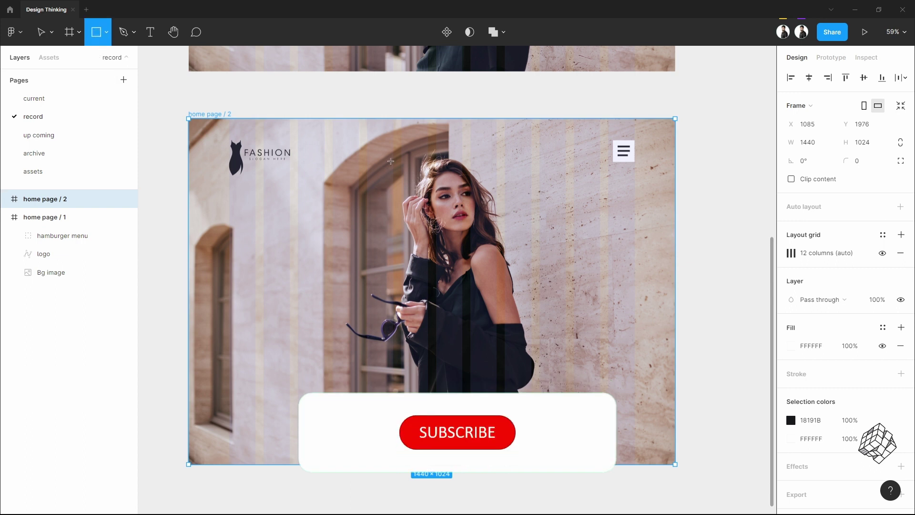
mouse_move(401, 119)
left_mouse_down()
mouse_move(430, 292)
mouse_move(543, 464)
mouse_move(572, 463)
left_mouse_up()
left_click_drag(572, 216, 674, 228)
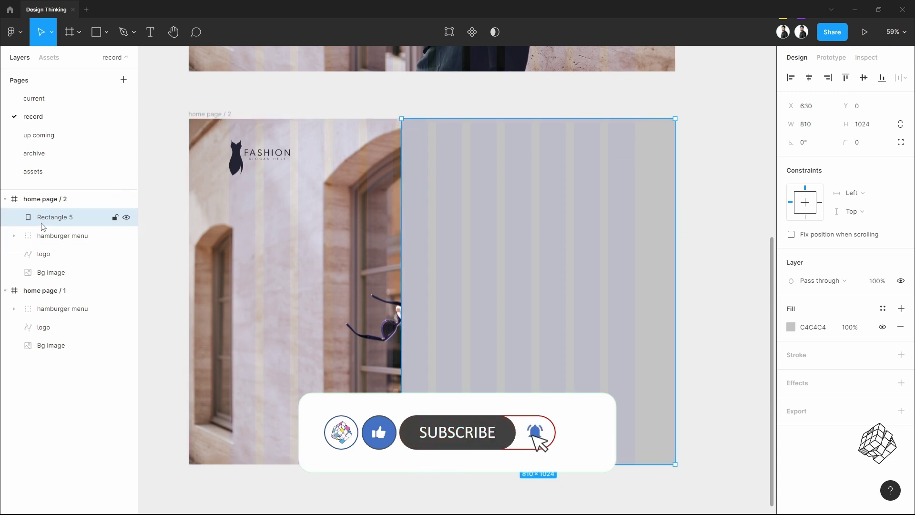
left_click_drag(77, 219, 72, 250)
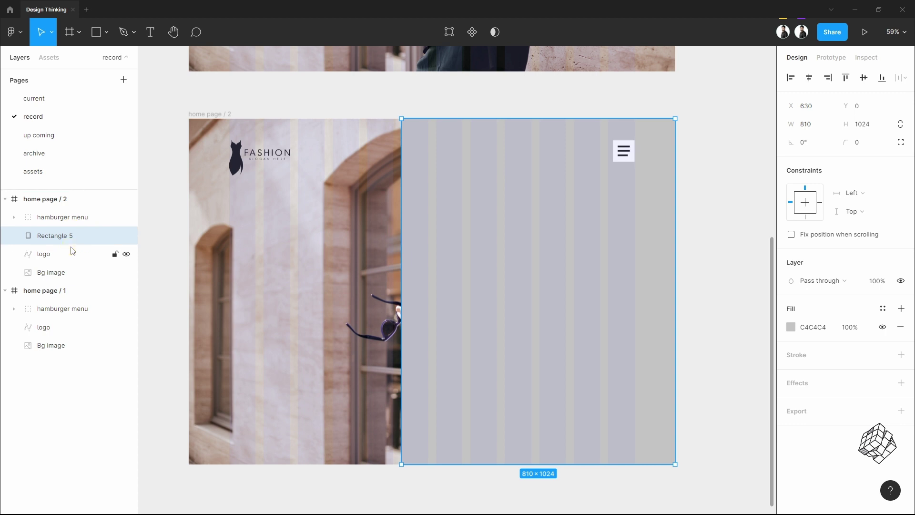
left_click(812, 327)
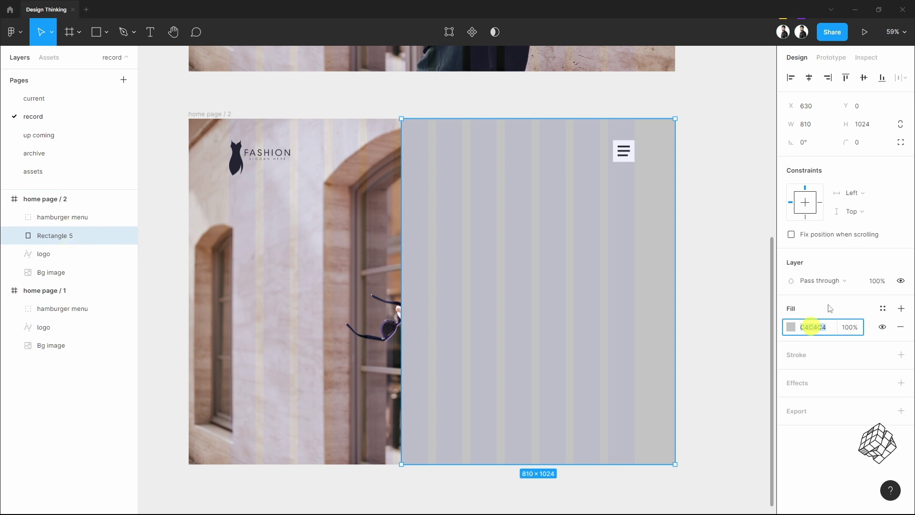
type("B89277")
left_click(829, 307)
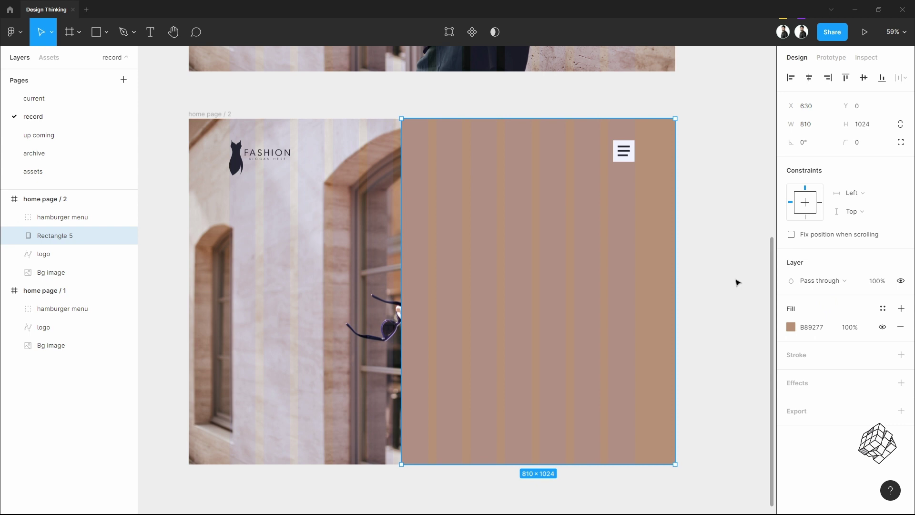
left_click(324, 289)
Step: In Crop mode, shift the background photo left so the woman sits beside the panel
left_click(324, 288)
double_click(326, 287)
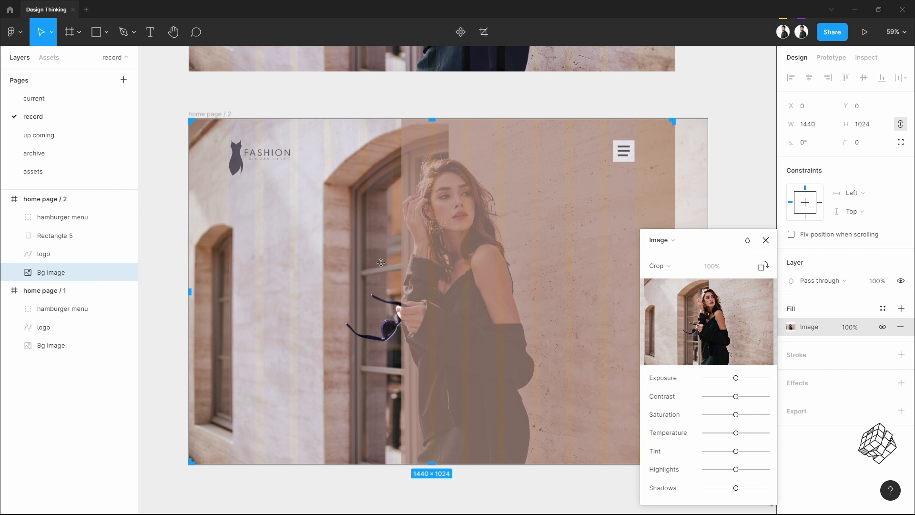
left_click(689, 267)
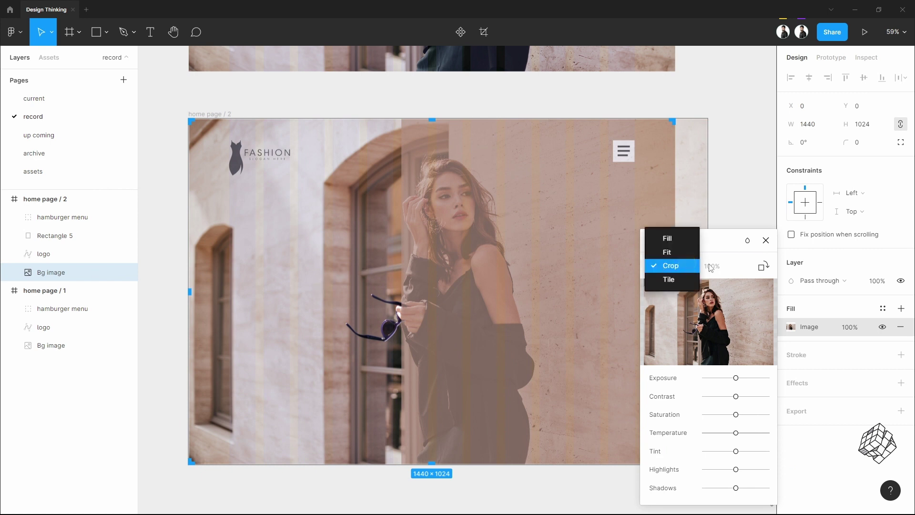
left_click(682, 266)
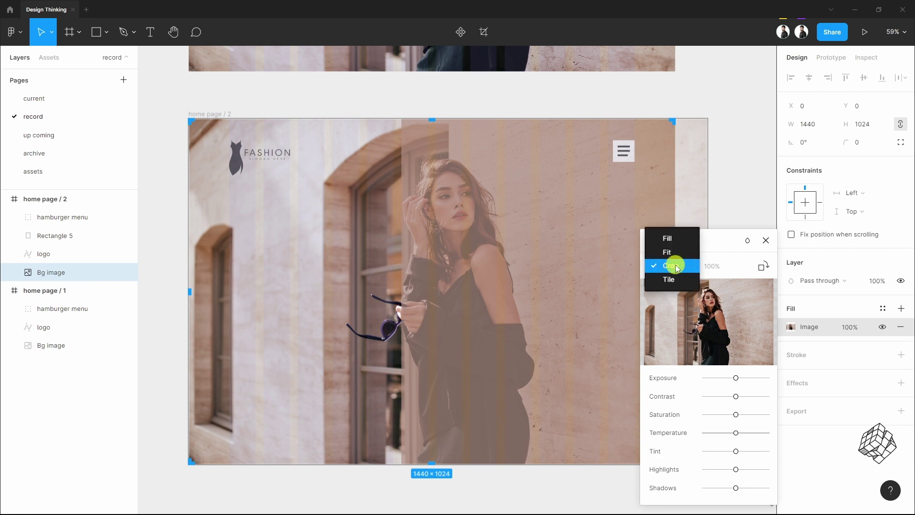
left_click(352, 303)
left_click_drag(352, 303, 313, 309)
left_click(764, 240)
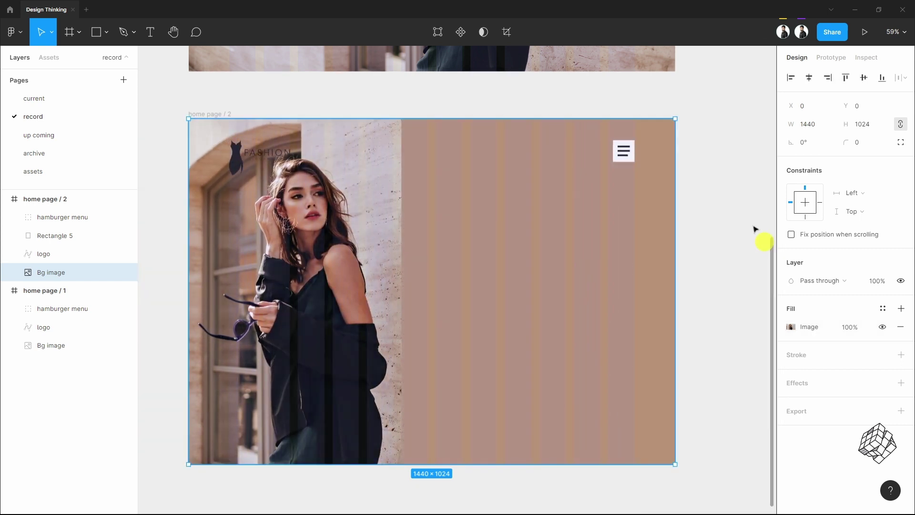
Step: Move the logo onto the tan panel, layer it above Rectangle 5, and fill it FFFFFF
left_click(241, 161)
left_click_drag(239, 165, 445, 163)
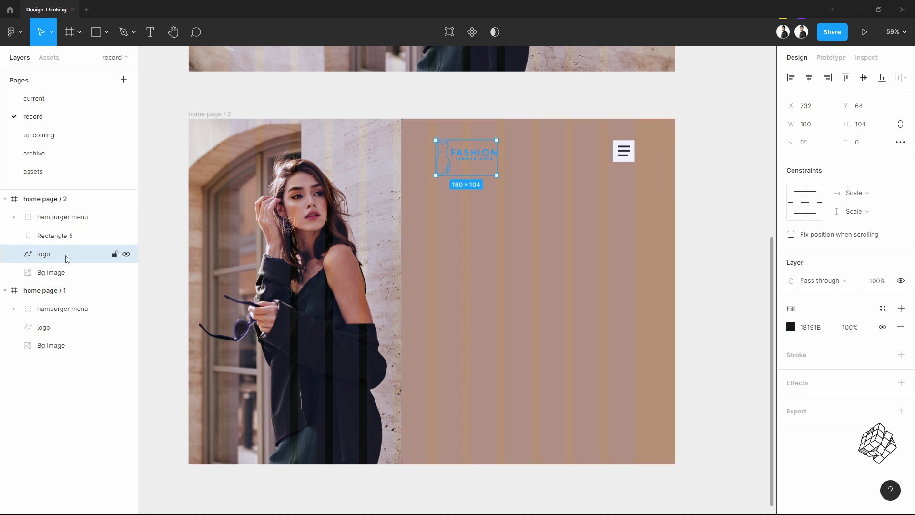
left_click_drag(66, 253, 77, 232)
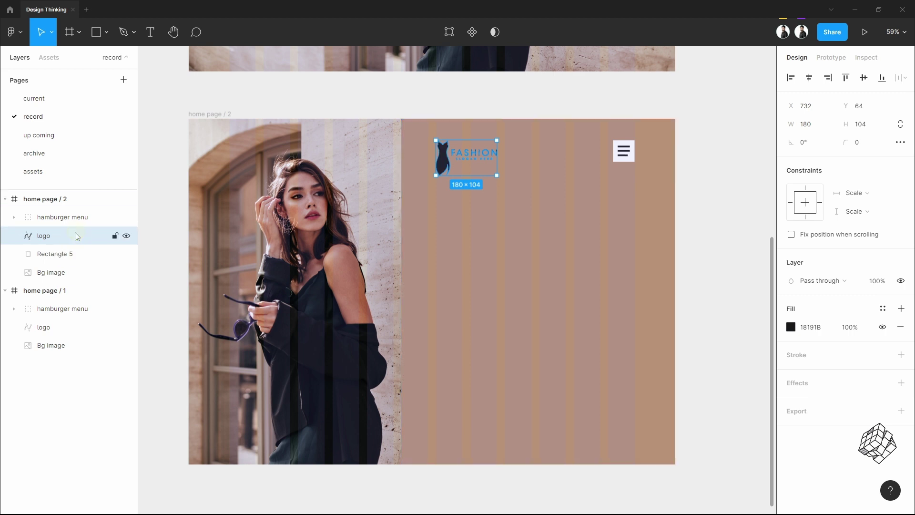
left_click(816, 328)
type("ff")
key("Return")
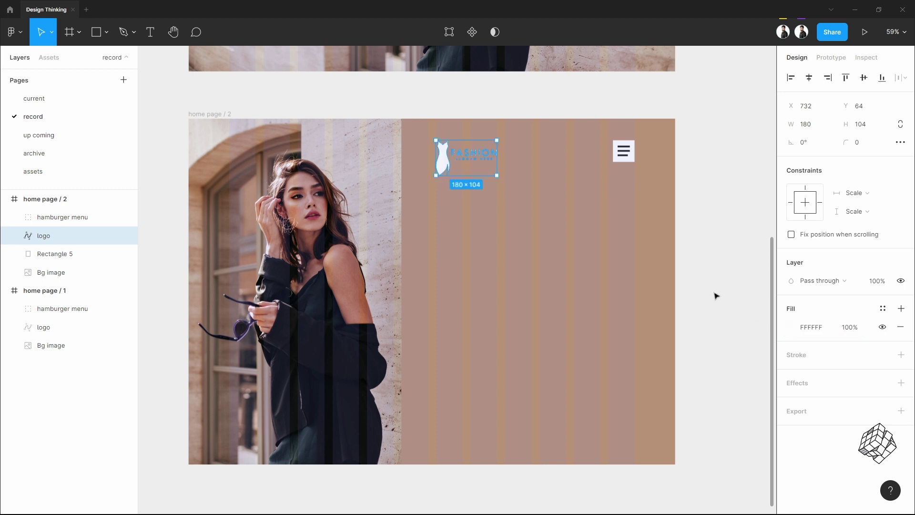
left_click(713, 292)
Step: Paste the 'Wear Your Story Right' headline into home page / 2, aligned with the logo
scroll(669, 275, "right", 2)
left_click(167, 115)
key("ctrl+v")
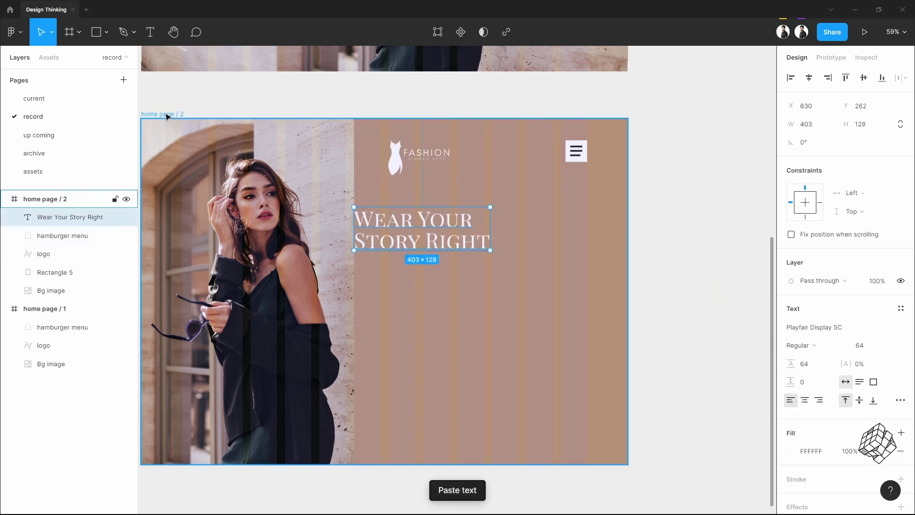
left_click_drag(383, 219, 421, 227)
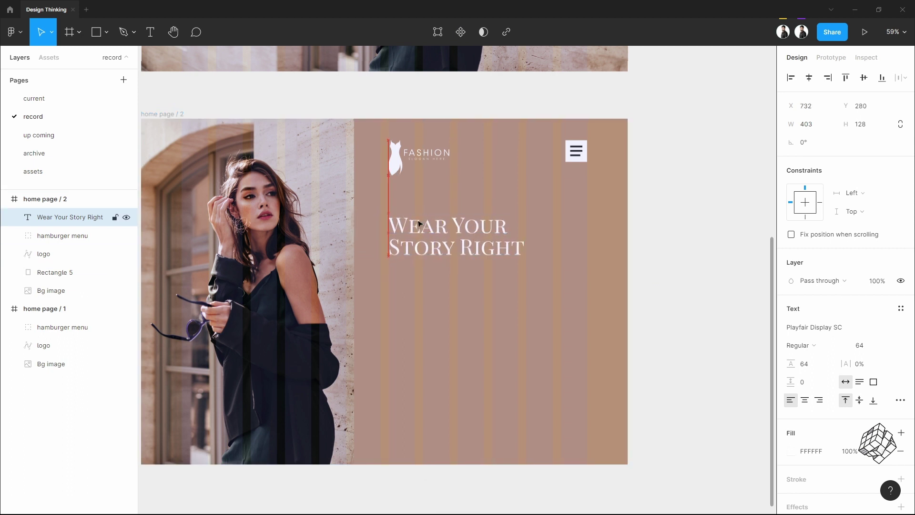
key("Escape")
Step: Paste the Services, About, Champgains, Design Your Own, Tailor links and position them below the headline
left_click(167, 116)
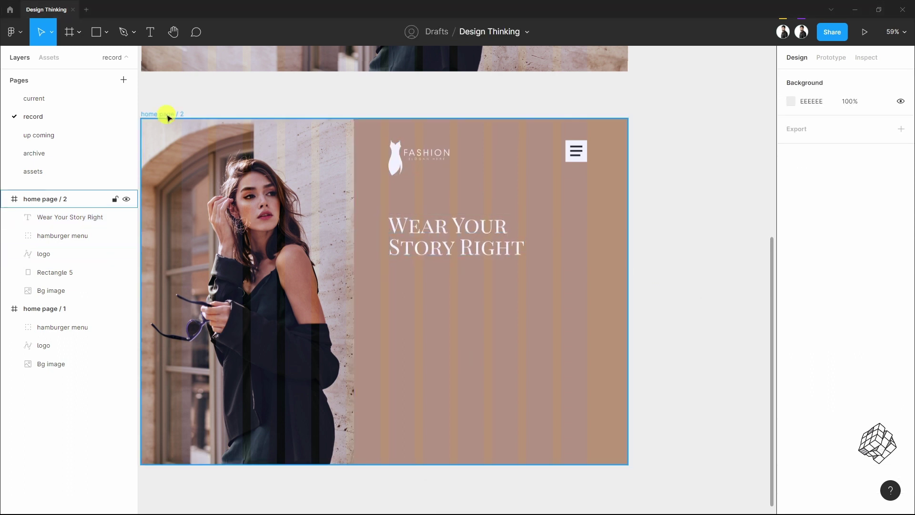
key("ctrl+v")
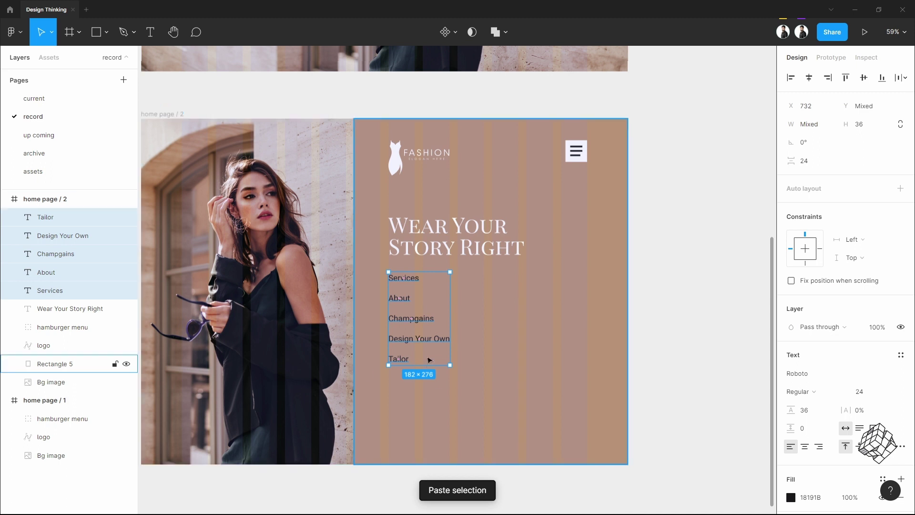
left_click_drag(410, 281, 441, 288)
key("shift+Up")
key("shift+Up")
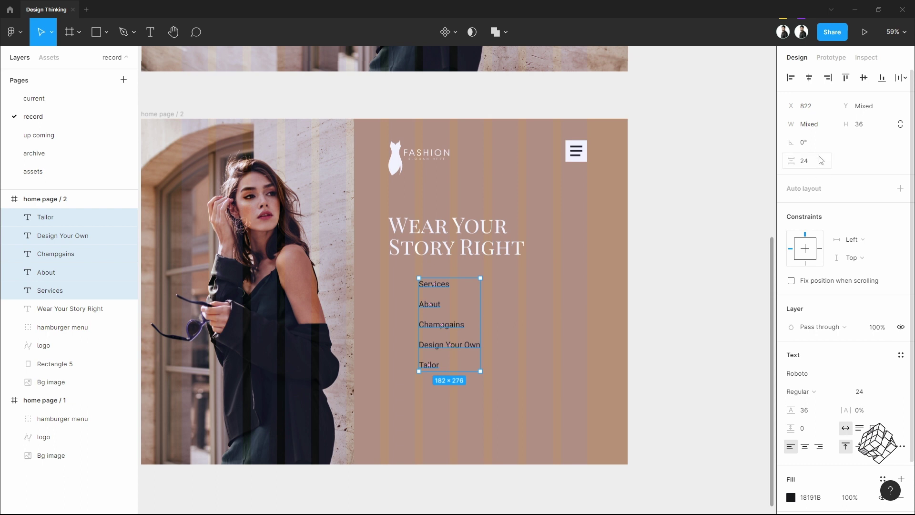
left_click(863, 392)
left_click(704, 358)
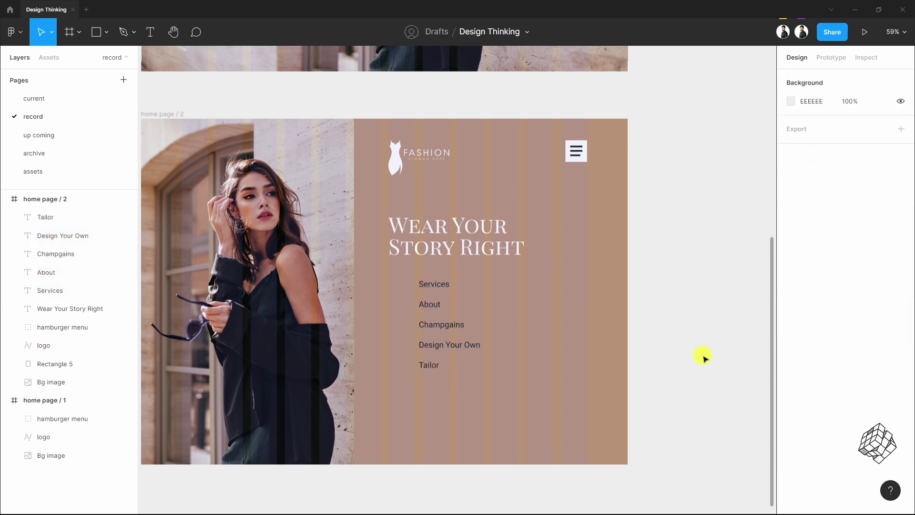
Step: Zoom to the hamburger icon, stack the bottom bar onto the middle bar, and rotate both -45°
scroll(657, 322, "down", 2)
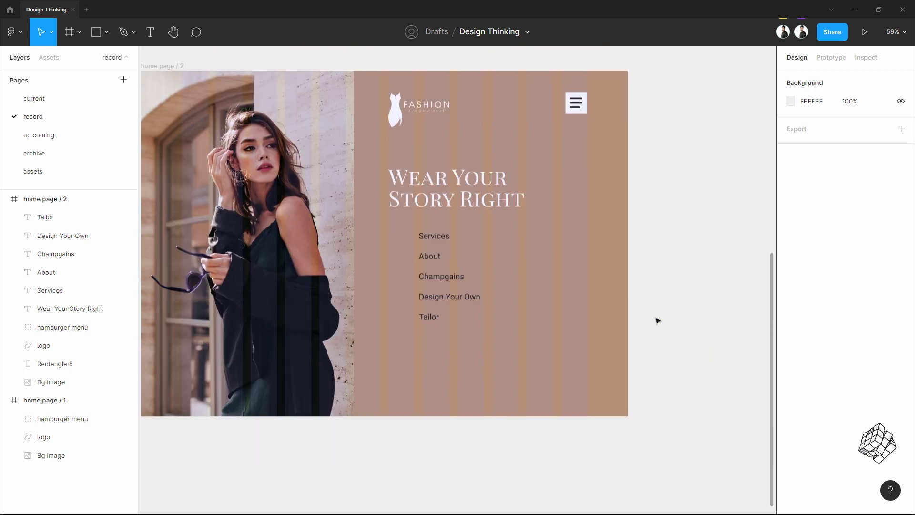
left_click(583, 110)
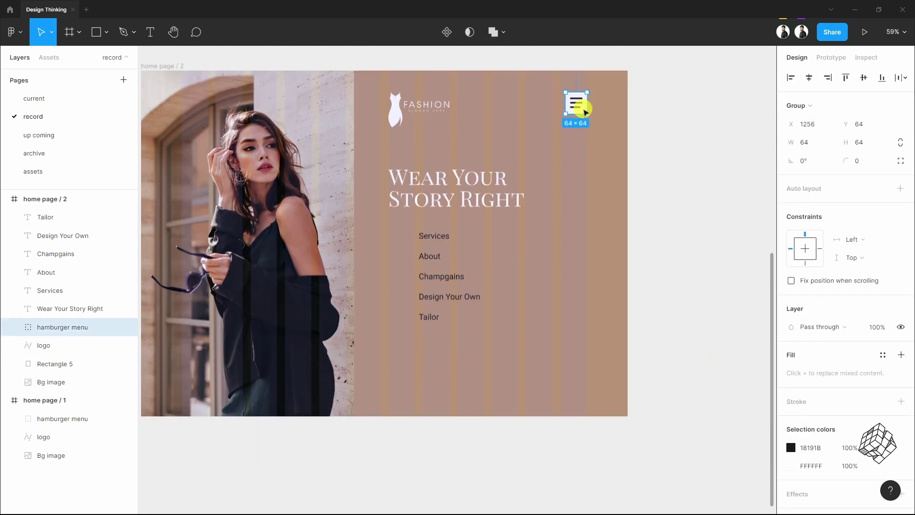
key("shift+2")
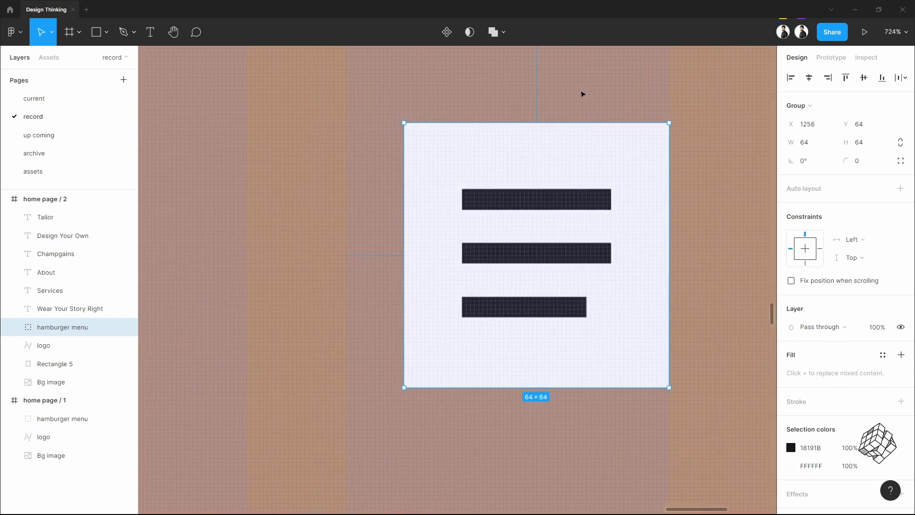
double_click(497, 307)
left_click_drag(509, 306, 509, 254)
left_click(555, 259, "shift")
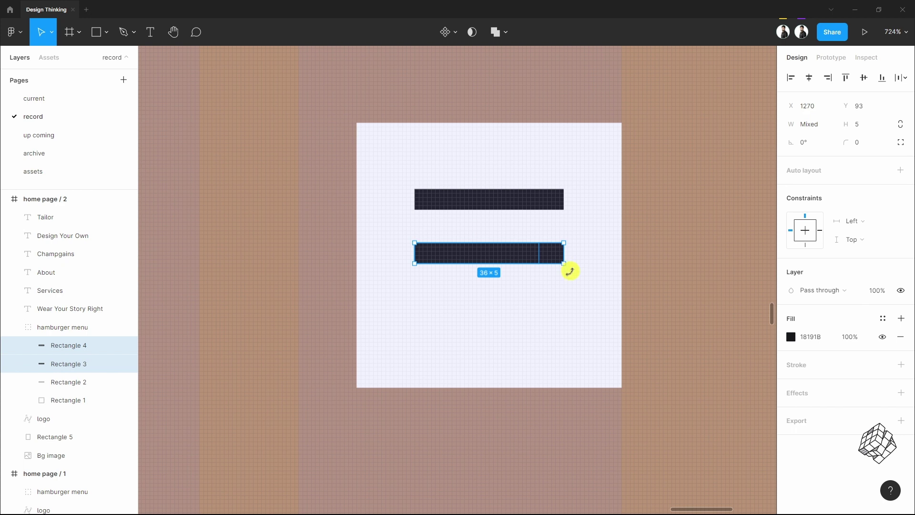
left_click_drag(570, 275, 541, 324)
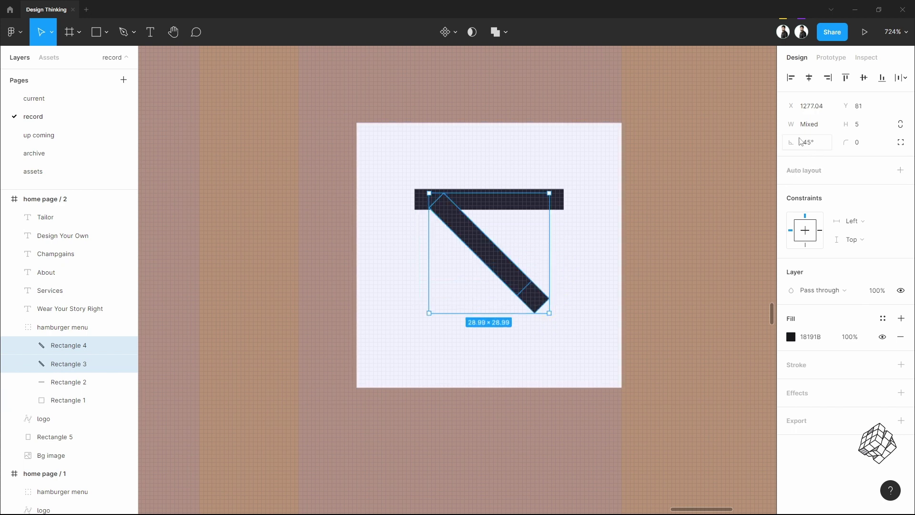
Step: Rotate the top bar 45° and overlap it with the others to form a centred X
left_click(511, 205)
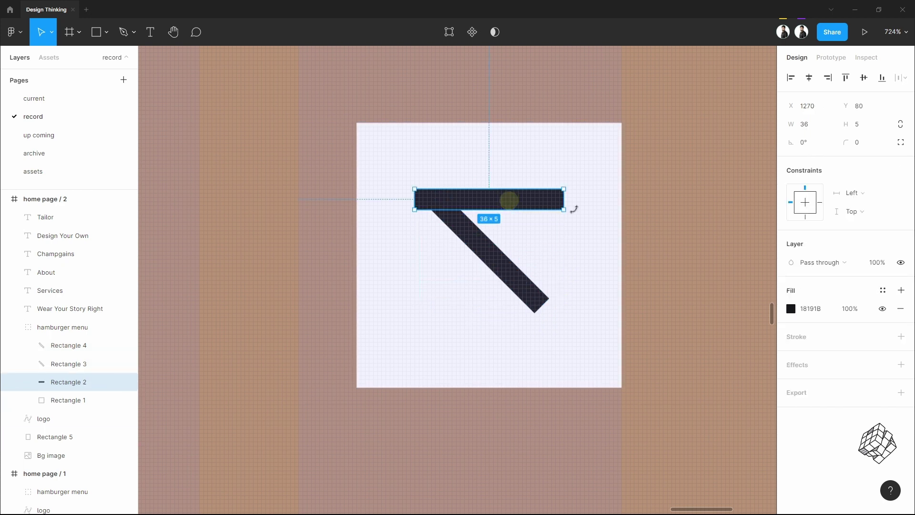
left_click_drag(569, 212, 551, 160)
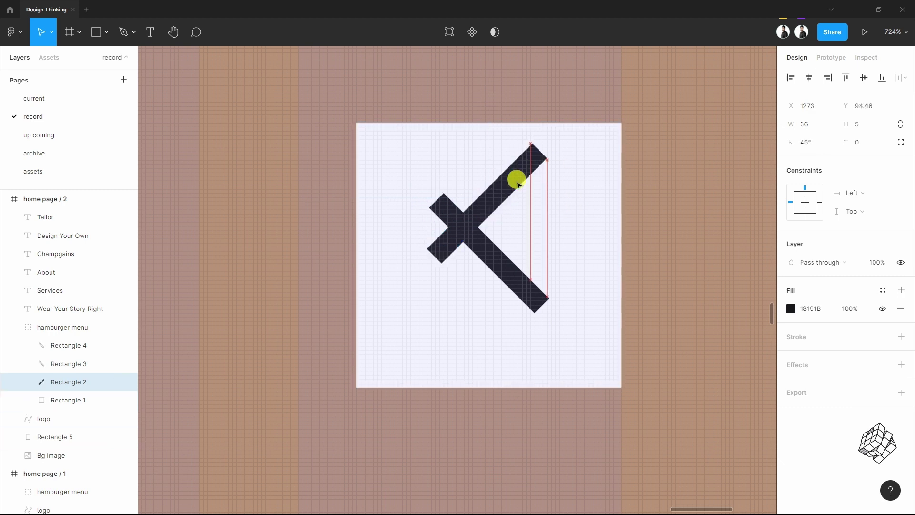
left_click_drag(514, 186, 524, 220)
left_click(508, 267, "shift")
left_click(539, 302, "shift")
left_click_drag(493, 260, 488, 258)
Step: Duplicate the About text to its right and change the copy to '+'
scroll(526, 244, "down", 10)
left_click(573, 257)
key("shift+1")
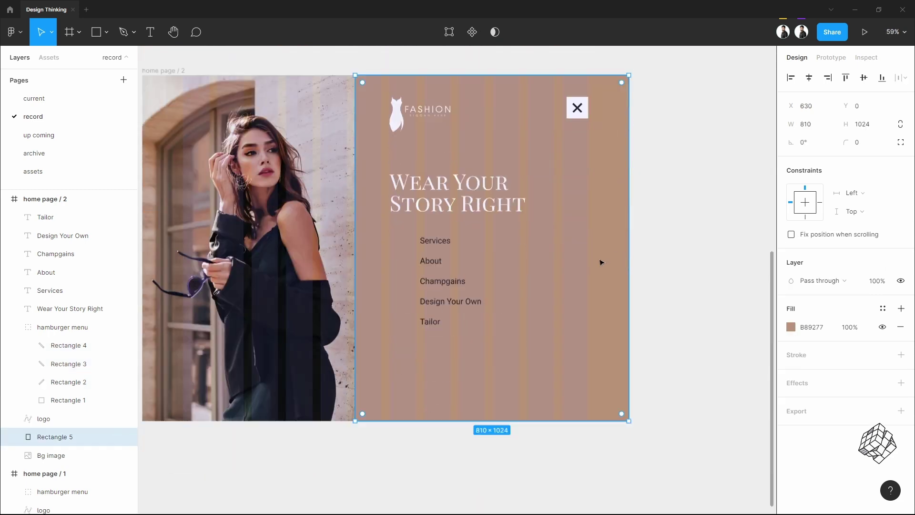
key("Escape")
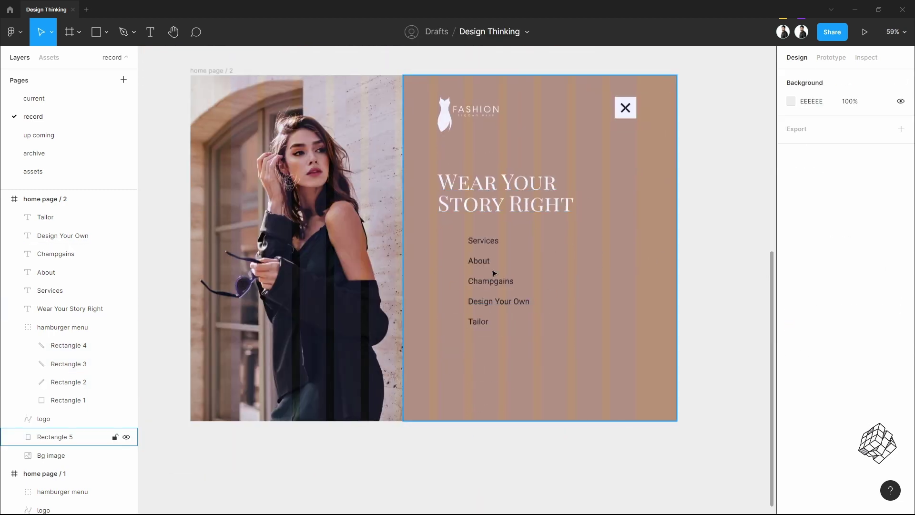
scroll(485, 261, "up", 10)
scroll(485, 261, "right", 3)
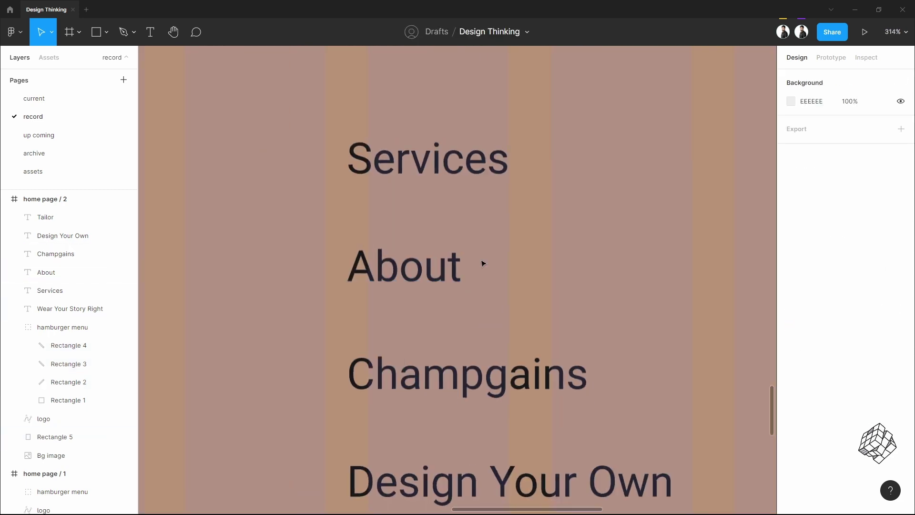
left_click(385, 269)
left_click_drag(387, 269, 492, 272)
type("+")
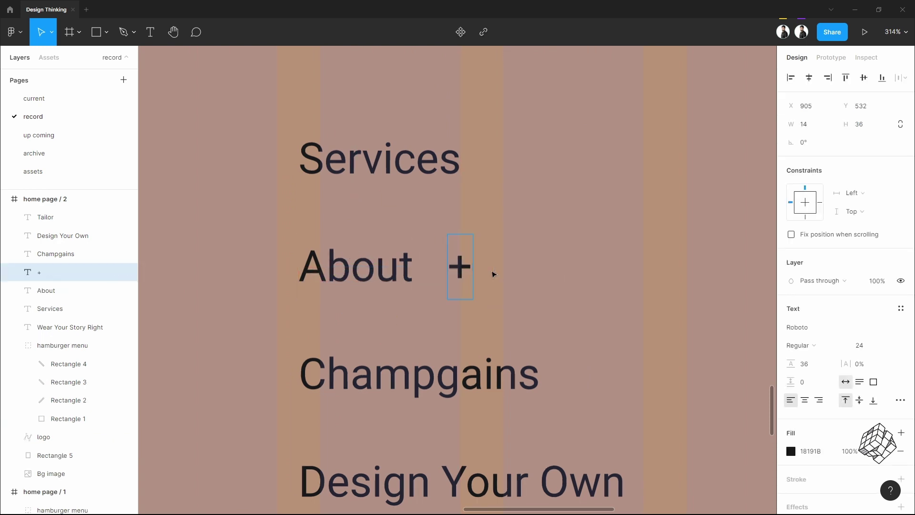
left_click(490, 271)
Step: Set the spacing between About and the '+' to 8
scroll(490, 270, "up", 5)
left_click(332, 265)
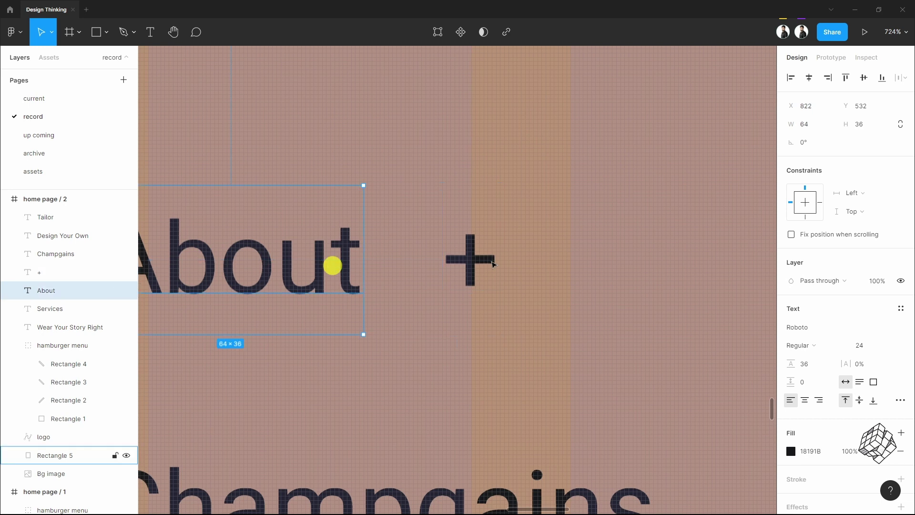
left_click(490, 262, "shift")
left_click(828, 164)
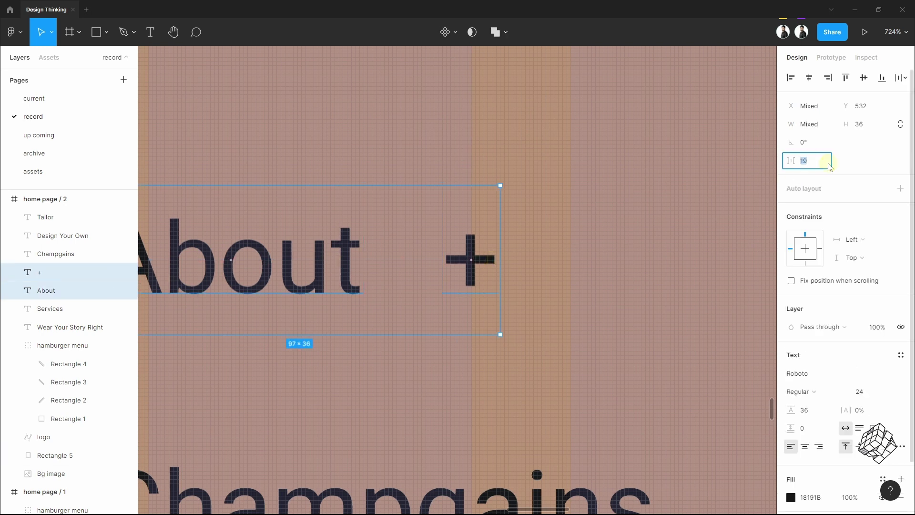
type("8")
key("Return")
scroll(555, 205, "down", 10)
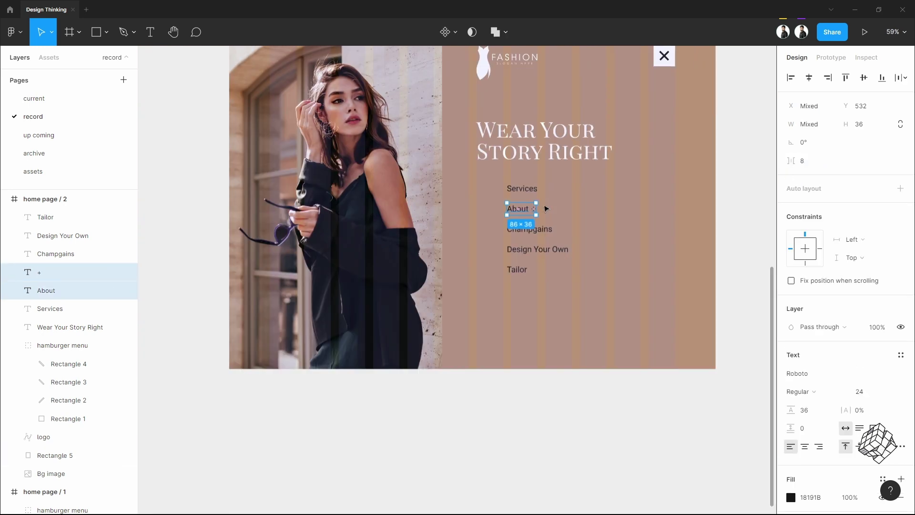
key("Escape")
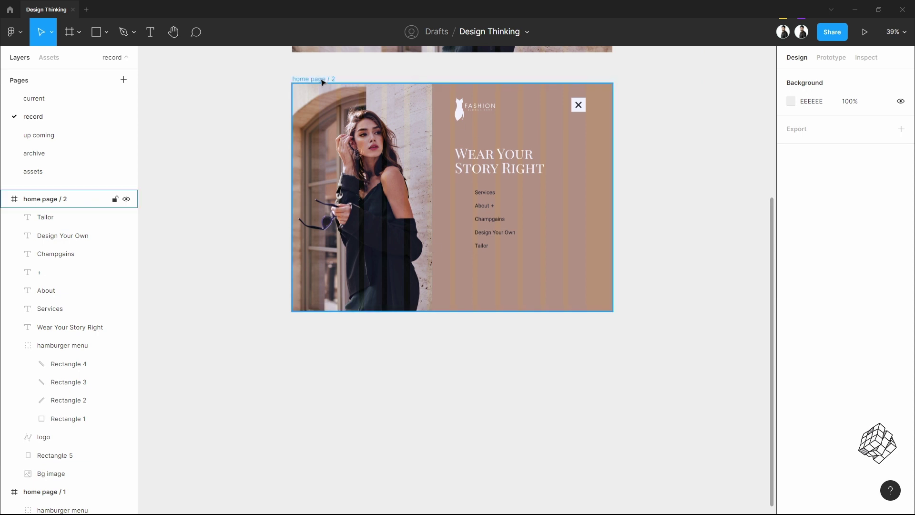
Step: Duplicate home page / 2 below it as home page / 3
left_click(322, 81)
left_click_drag(323, 127, 335, 339)
scroll(541, 292, "up", 6)
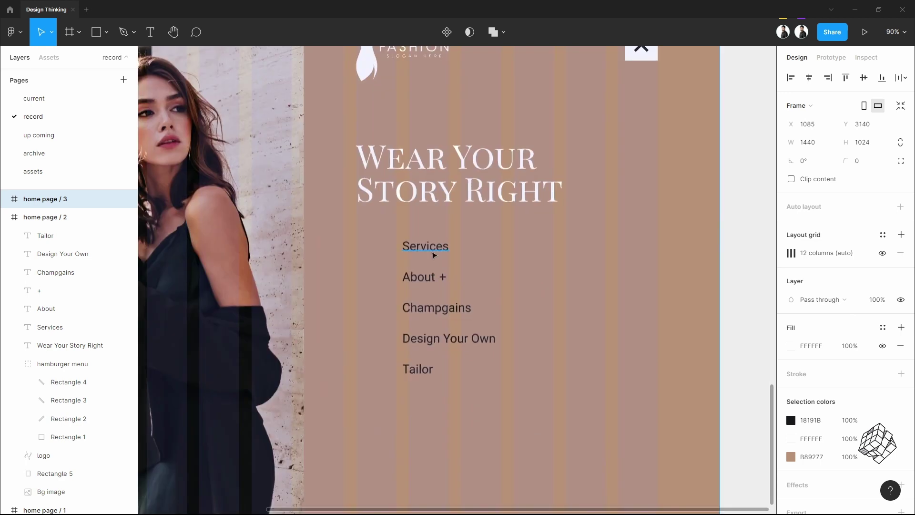
left_click_drag(433, 255, 382, 244)
scroll(424, 265, "down", 3)
left_click(638, 233)
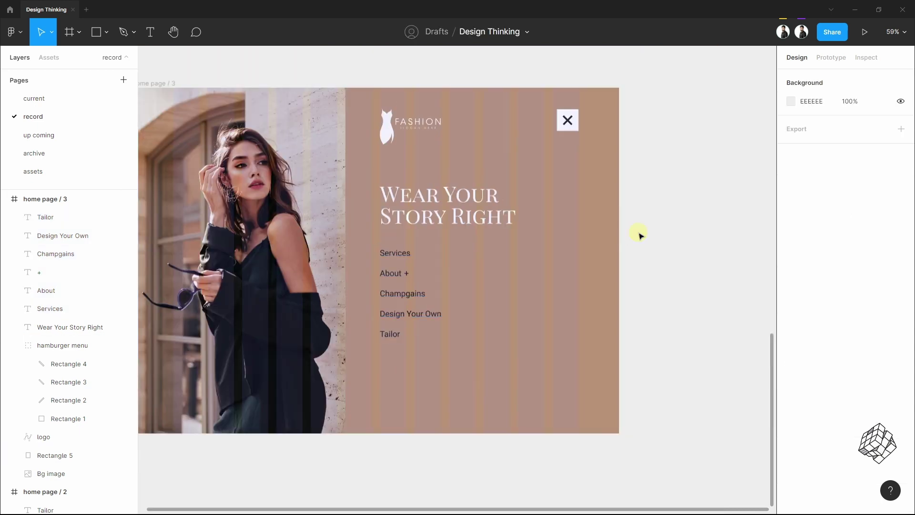
Step: Draw a 504×1024 rectangle covering the frame's right side, top to bottom
left_click(96, 32)
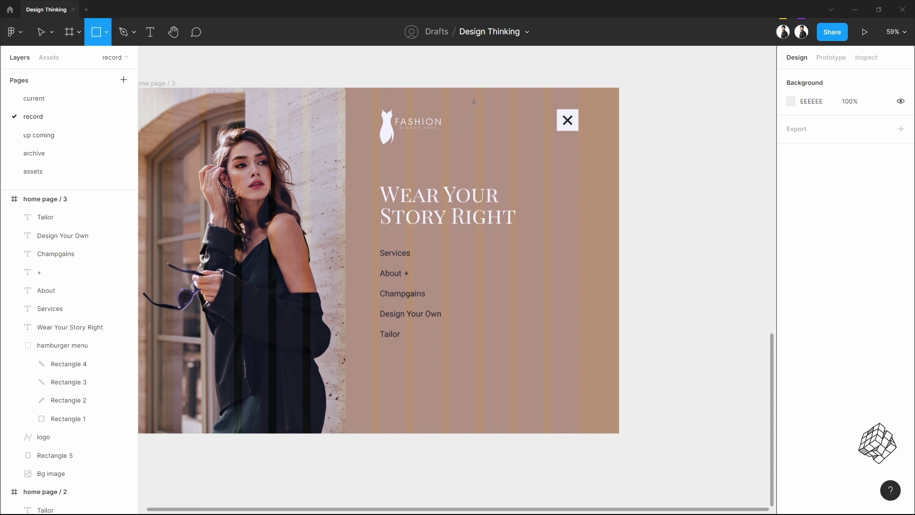
left_click_drag(484, 91, 567, 433)
left_click_drag(530, 88, 529, 88)
left_click_drag(567, 190, 619, 193)
left_click_drag(484, 250, 453, 250)
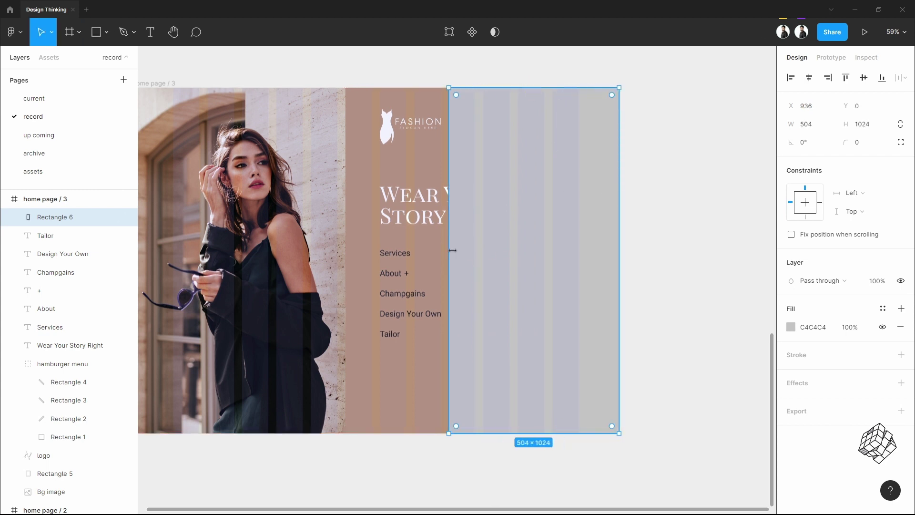
Step: Fill Rectangle 6 with the menu text's 18191B colour and move it below the logo layer
left_click(401, 293)
left_click(811, 452)
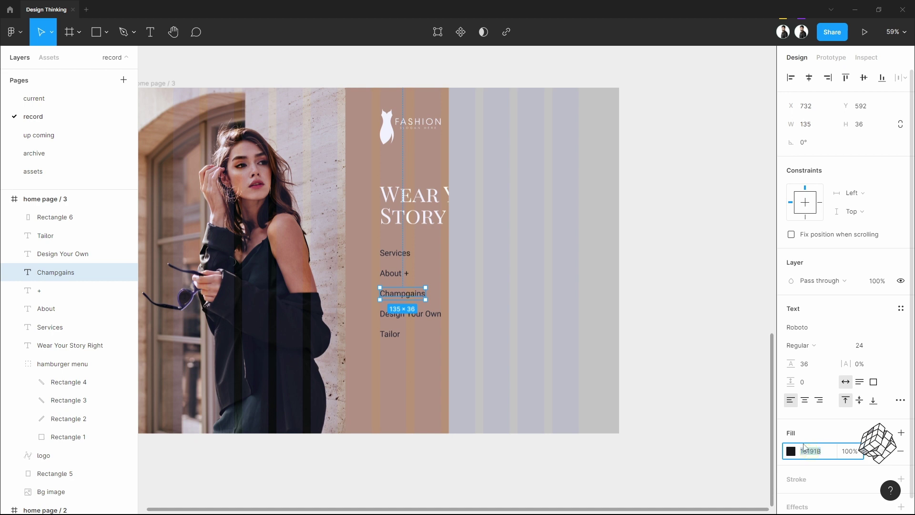
left_click(498, 293)
left_click(823, 326)
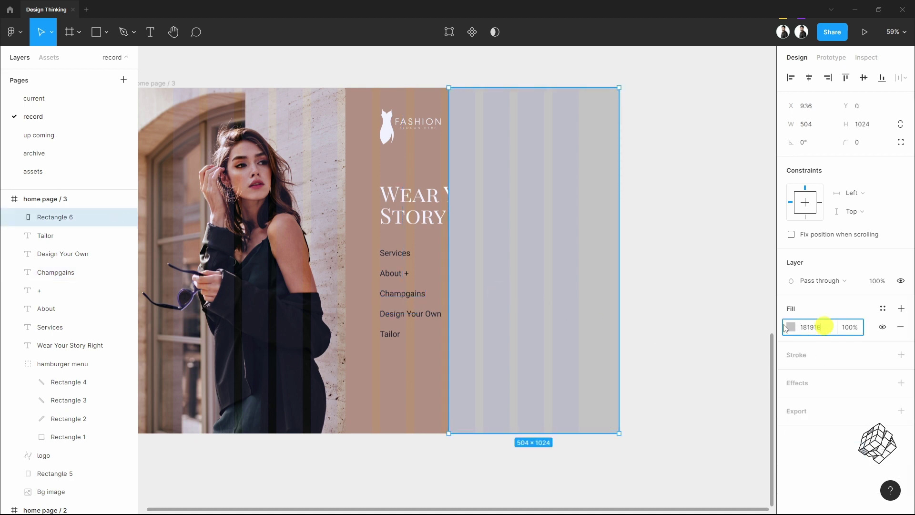
left_click(609, 213)
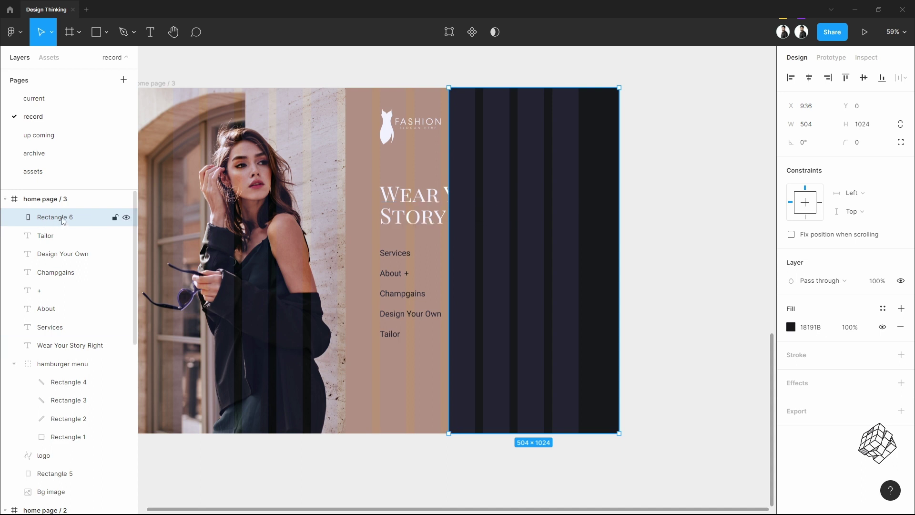
left_click(14, 364)
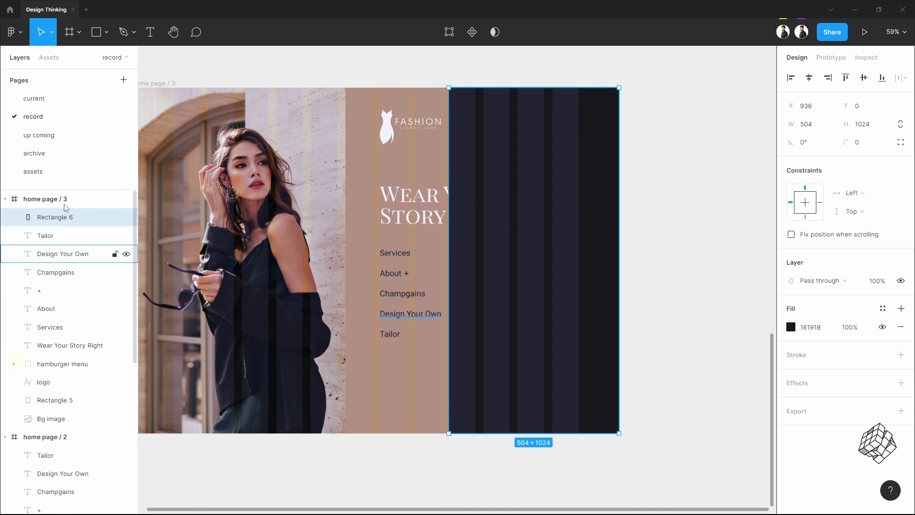
left_click_drag(72, 218, 73, 388)
Step: Place the About Us submenu (Company, Blog, Stories, Jobs, social icons) slightly lower on the dark panel
left_click(73, 400)
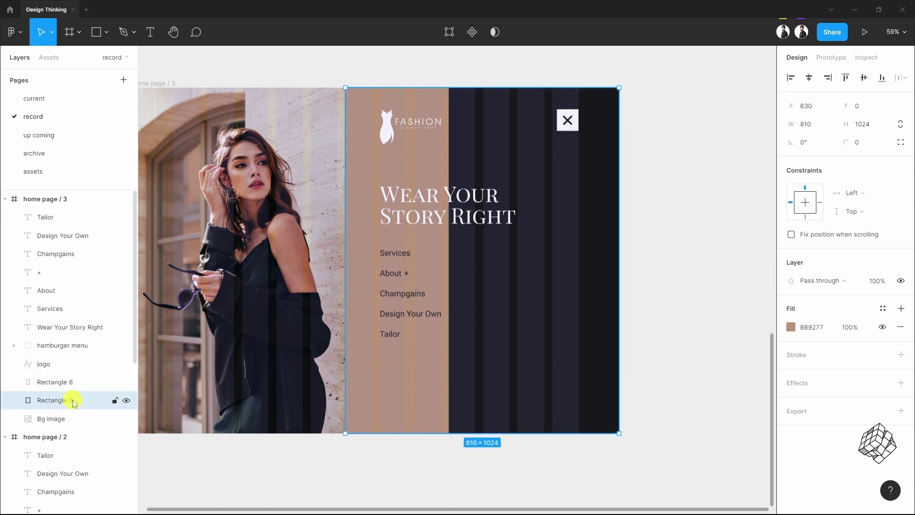
scroll(586, 267, "left", 3)
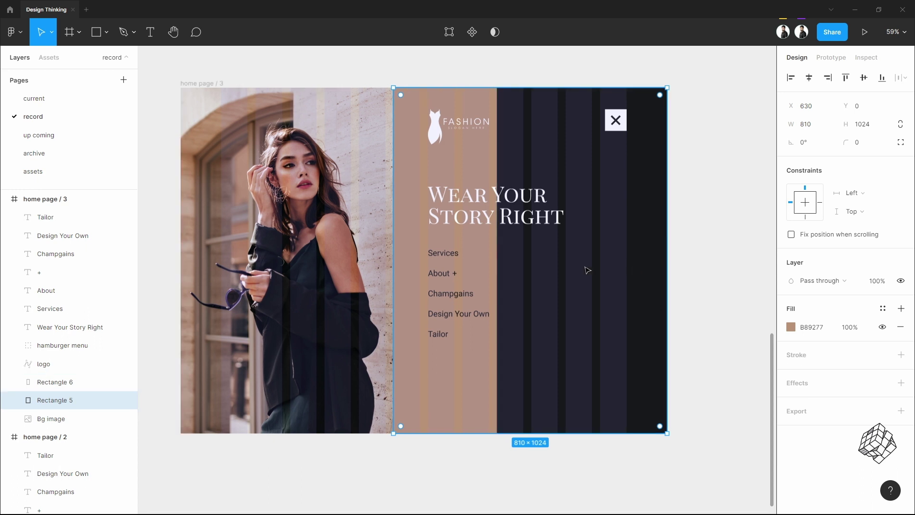
left_click(715, 276)
left_click(191, 84)
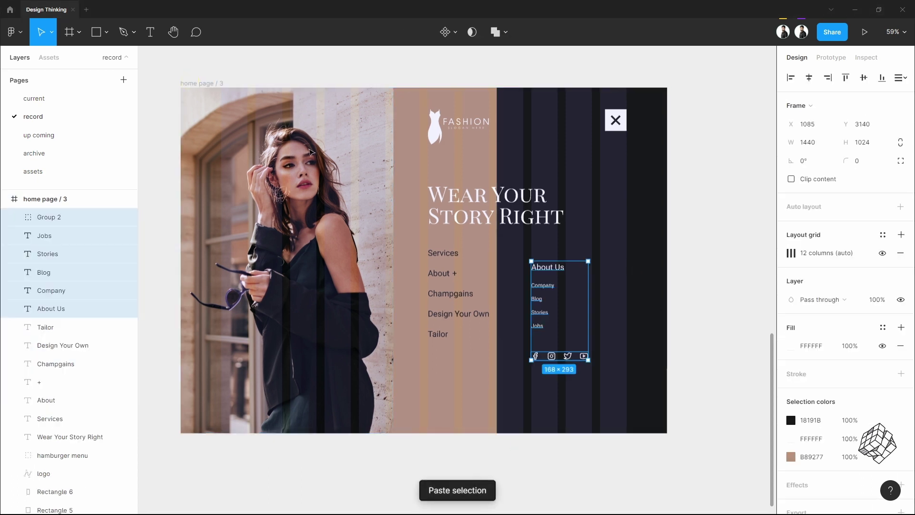
scroll(549, 281, "up", 5)
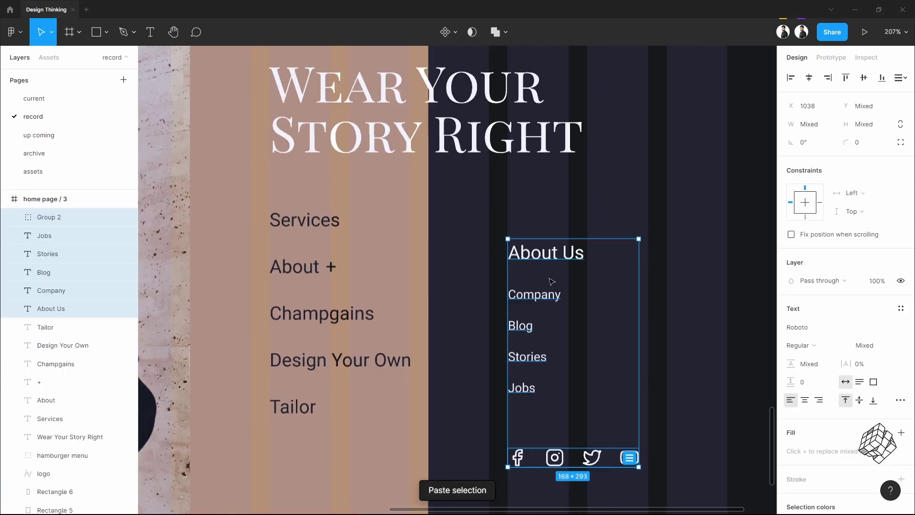
left_click_drag(547, 251, 549, 267)
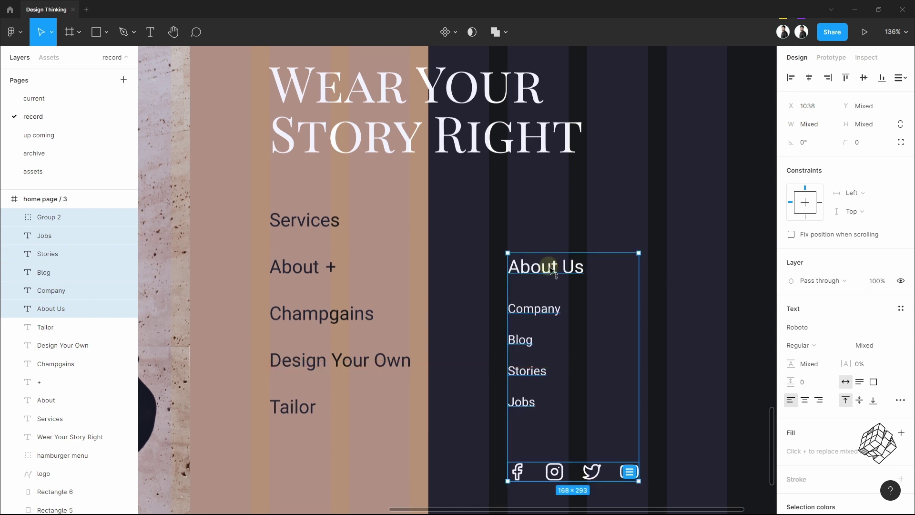
scroll(550, 270, "down", 3)
scroll(550, 270, "down", 2)
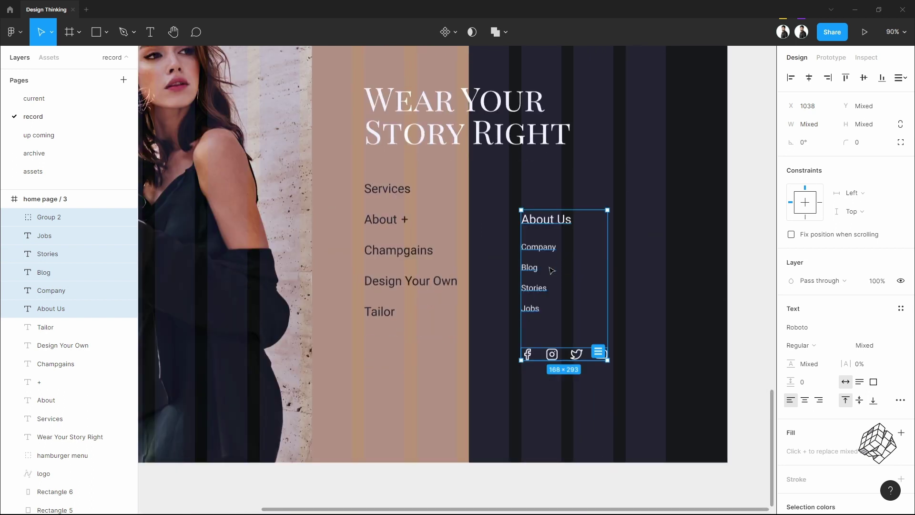
scroll(549, 270, "down", 3)
left_click(695, 268)
scroll(637, 257, "down", 2)
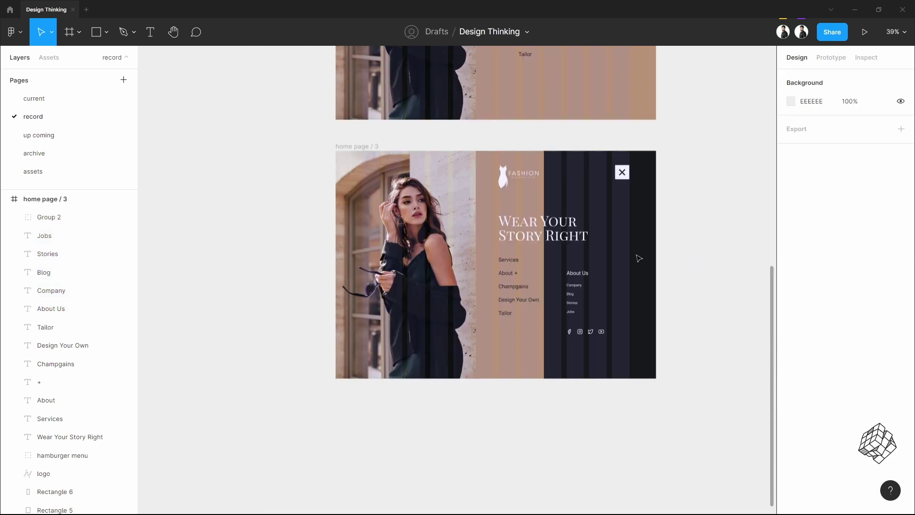
left_click(369, 146)
Step: Hide the layout grids on home page / 3, home page / 2 and home page / 1, then review the frames
left_click(882, 252)
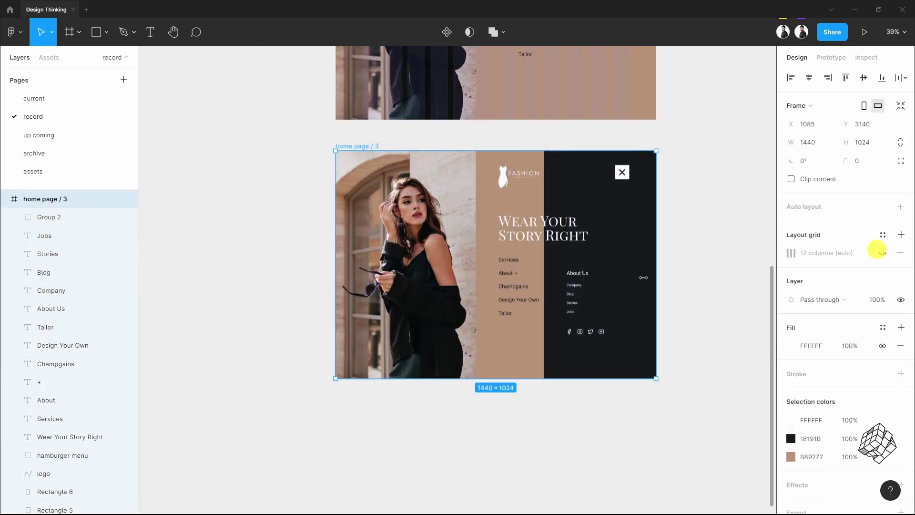
left_click_drag(667, 187, 658, 318)
scroll(658, 319, "up", 4)
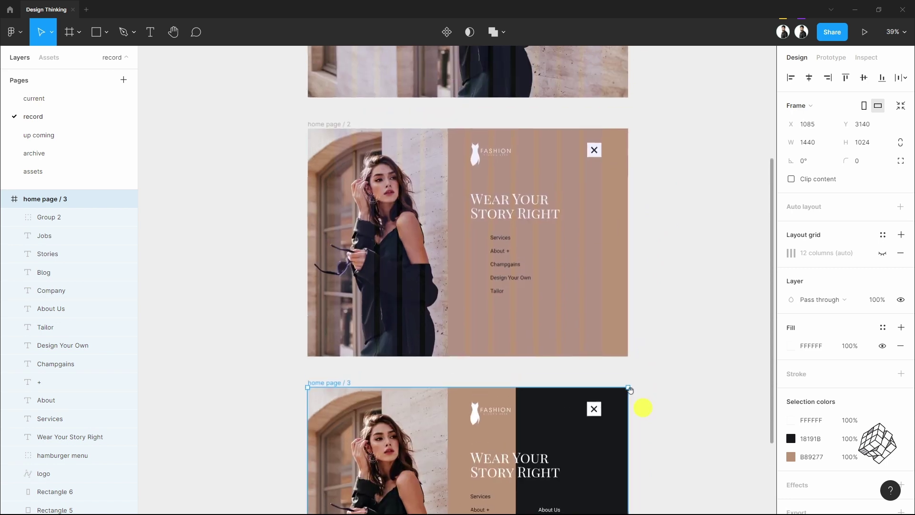
left_click(345, 126)
left_click(882, 253)
scroll(338, 190, "up", 6)
left_click(339, 148)
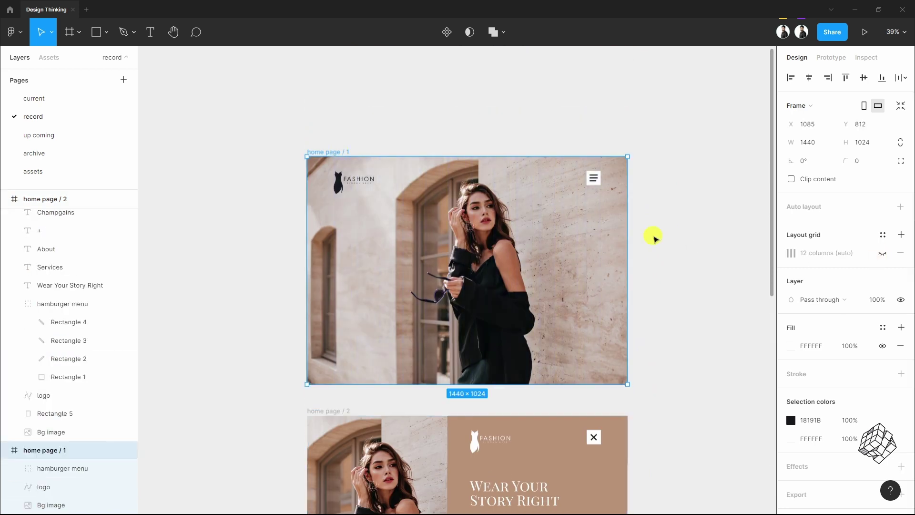
left_click(882, 252)
left_click(653, 236)
scroll(656, 240, "down", 3)
scroll(656, 240, "down", 7)
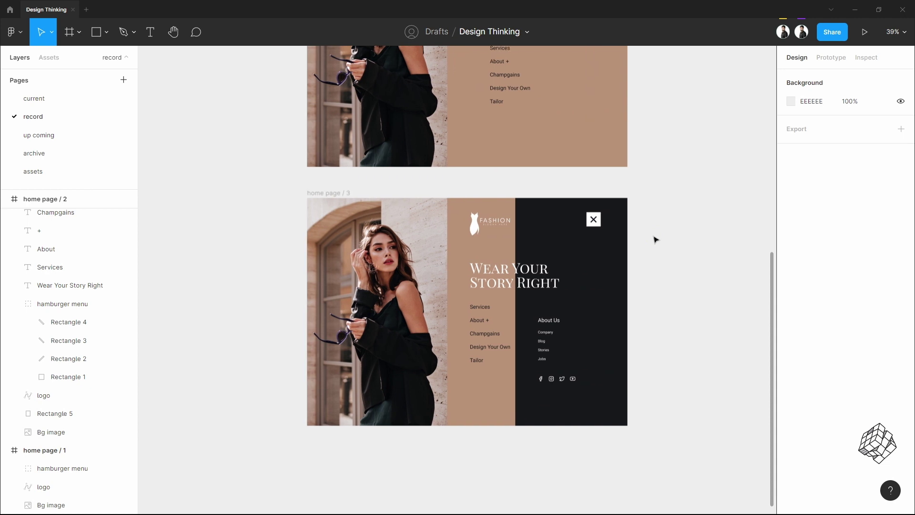
scroll(656, 240, "up", 8)
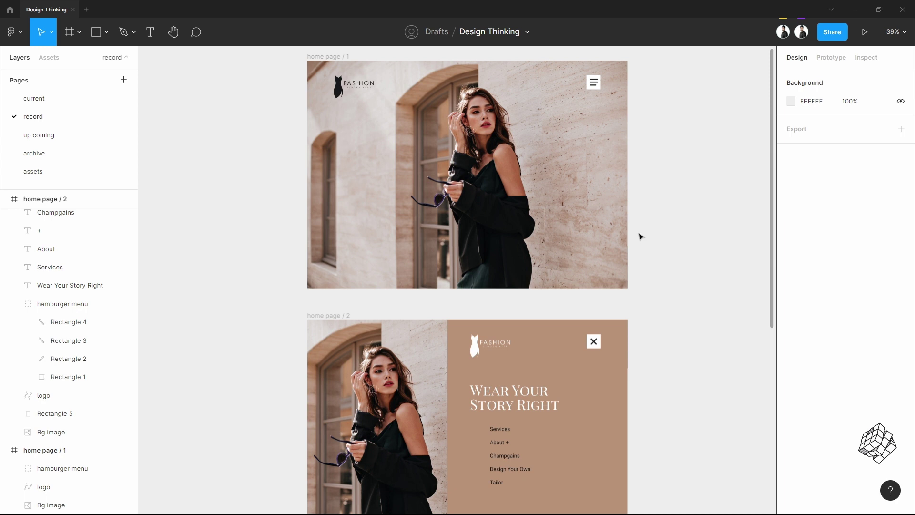
scroll(640, 237, "right", 1)
scroll(639, 236, "down", 3)
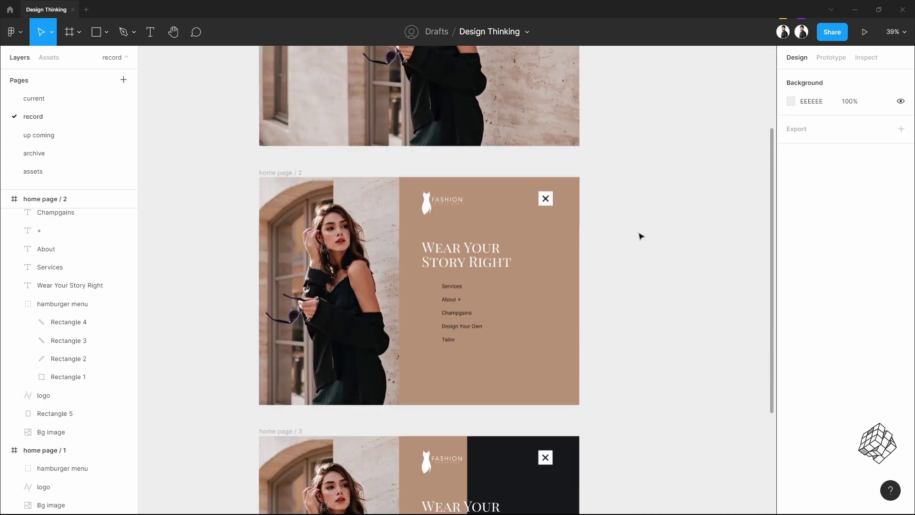
Step: Copy the menu heading, Rectangle 5, plus sign and all menu link texts
left_click(441, 248)
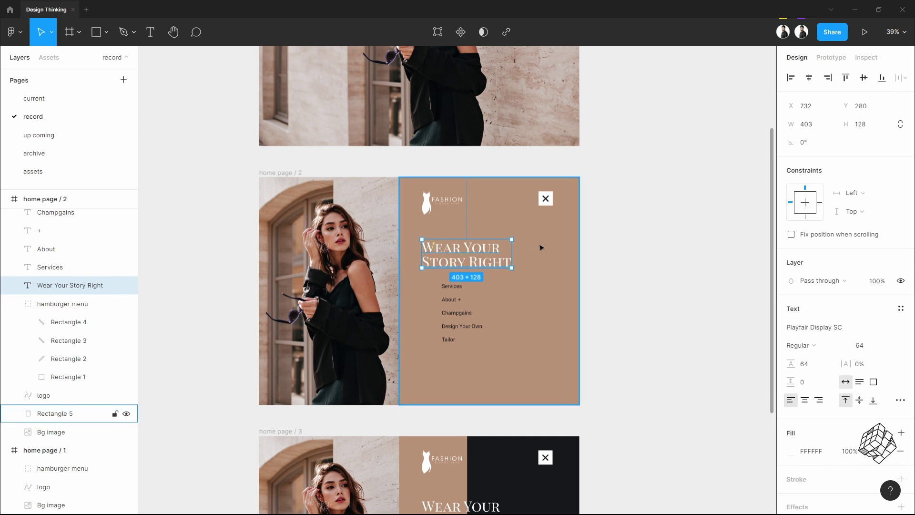
left_click(541, 247, "shift")
left_click(453, 286, "shift")
scroll(460, 337, "up", 10)
left_click(433, 219, "shift")
left_click(450, 266, "shift")
left_click(435, 307, "shift")
left_click(429, 358, "shift")
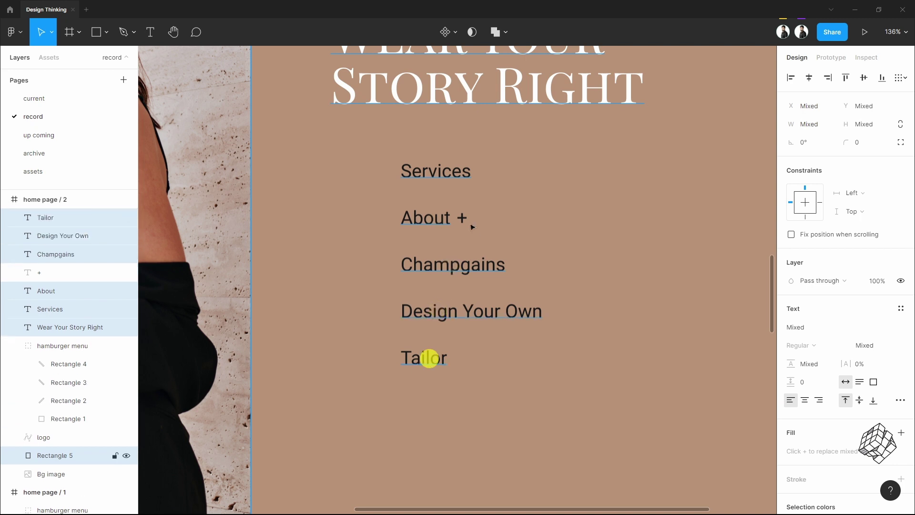
left_click(466, 218, "shift")
scroll(464, 210, "down", 5)
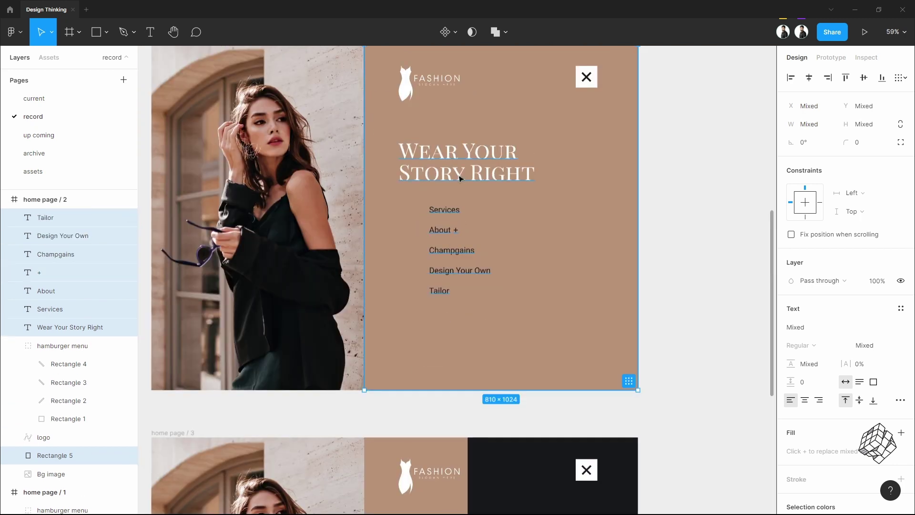
right_click(460, 177)
left_click(465, 180)
Step: Paste the menu layers into home page / 1 and nest them inside the frame
left_click(669, 226)
scroll(661, 245, "up", 10)
scroll(515, 157, "left", 2)
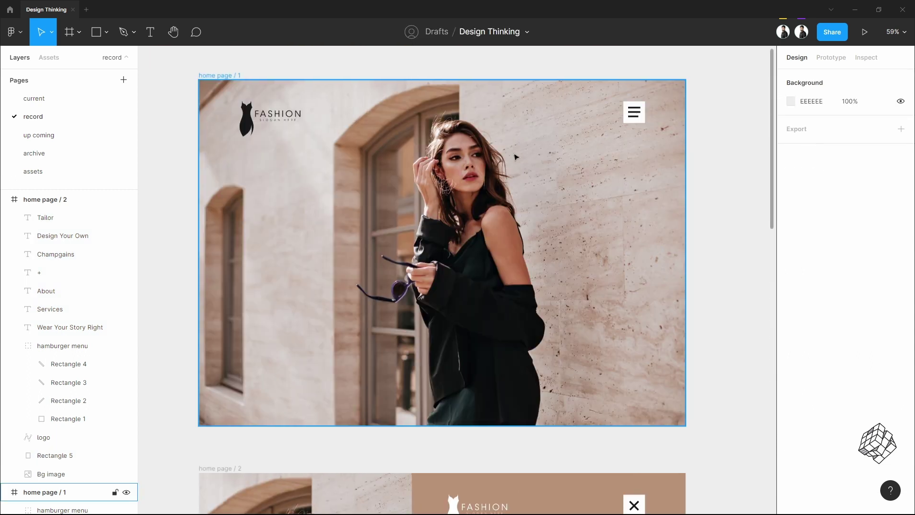
left_click(226, 75)
key("ctrl+v")
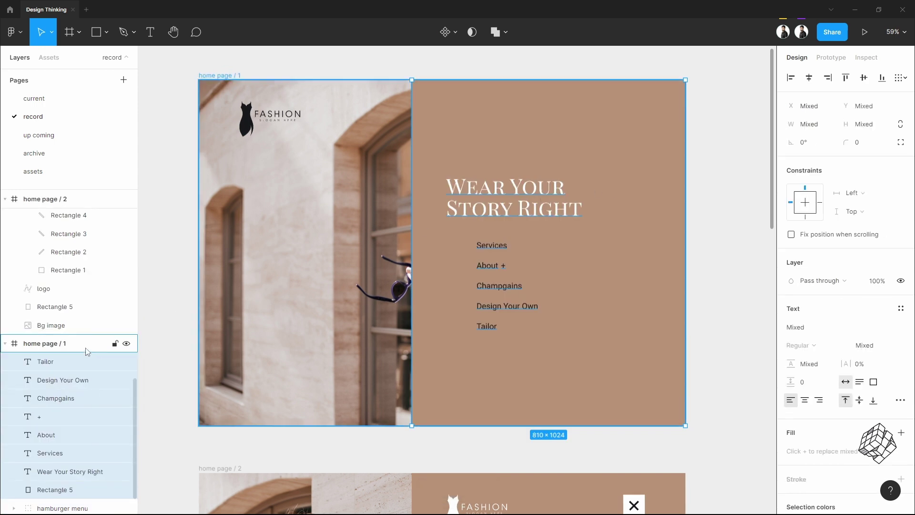
scroll(86, 346, "down", 1)
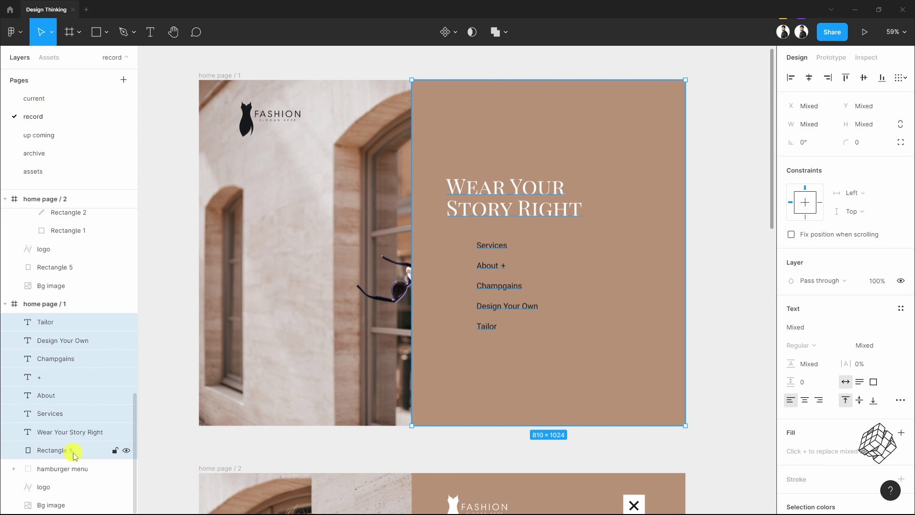
left_click_drag(74, 456, 71, 497)
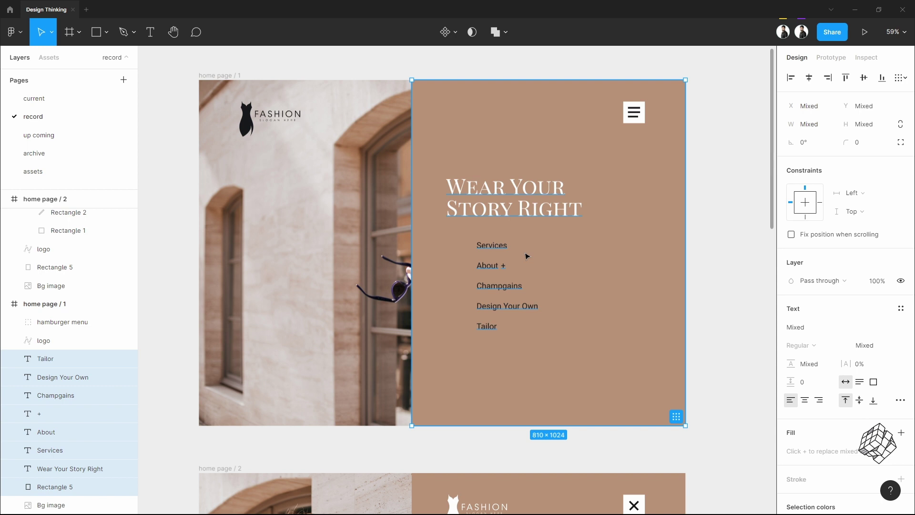
Step: Slide the brown menu panel just past home page / 1's right edge to reveal the woman
left_click_drag(420, 128, 583, 181)
scroll(572, 178, "down", 3)
scroll(557, 167, "up", 3)
scroll(570, 178, "down", 3)
key("shift+Right")
key("shift+Right")
key("shift+Right")
key("shift+Right")
key("shift+Right")
key("shift+Right")
key("shift+Right")
key("shift+Right")
key("shift+Right")
key("shift+Right")
key("shift+Right")
key("shift+Right")
key("shift+Right")
key("shift+Right")
key("shift+Right")
key("shift+Right")
key("shift+Right")
key("shift+Right")
key("shift+Right")
key("shift+Right")
scroll(624, 249, "up", 5)
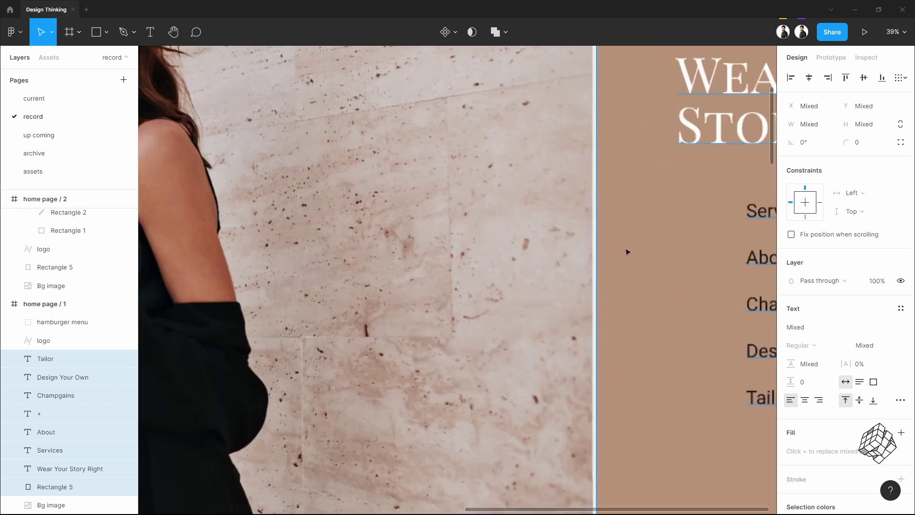
scroll(603, 247, "down", 5)
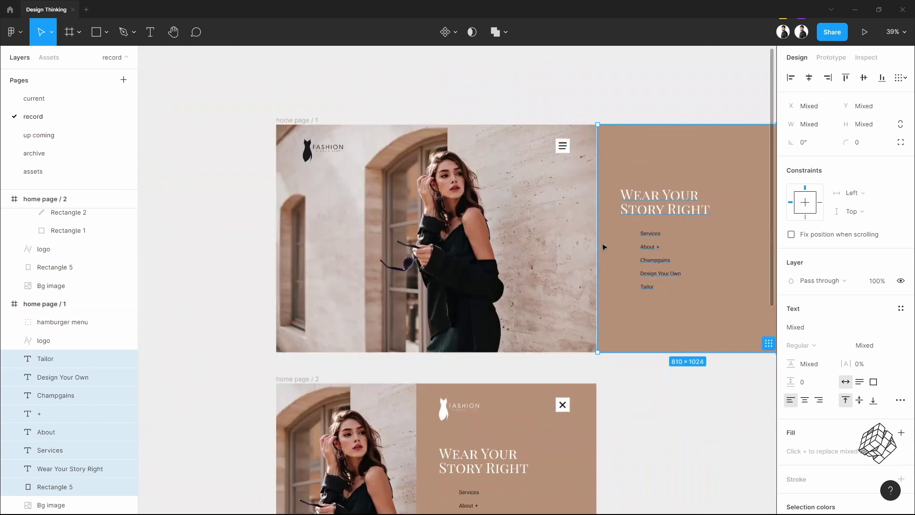
scroll(598, 247, "right", 2)
Step: Turn on Clip content for home page / 1 so the brown panel past its edge is hidden
left_click(246, 122)
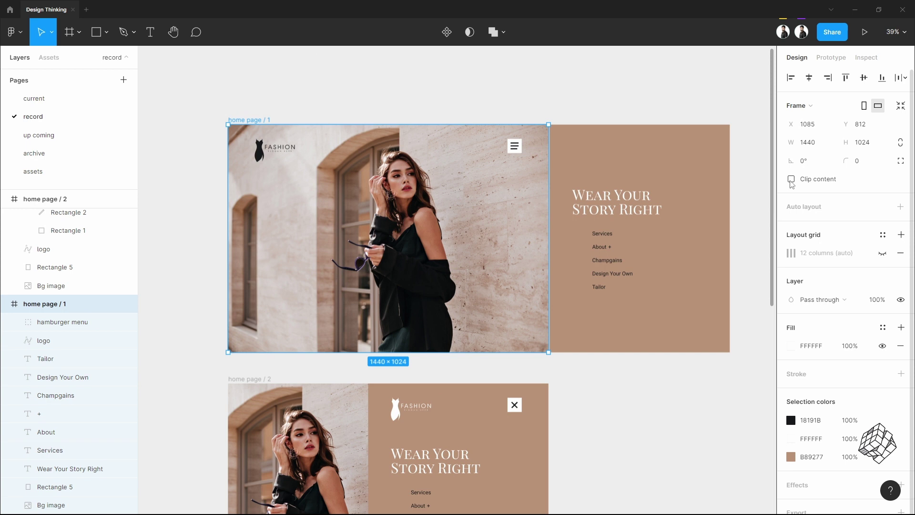
left_click(791, 180)
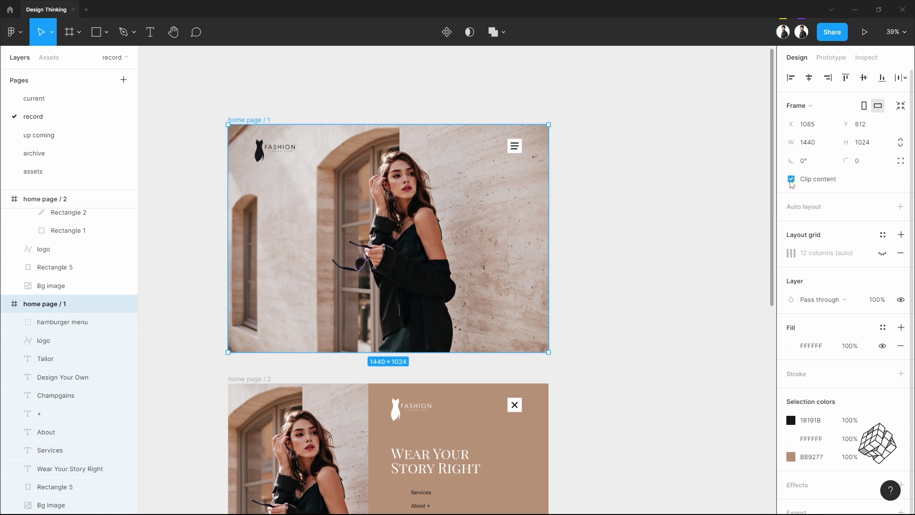
scroll(622, 206, "left", 2)
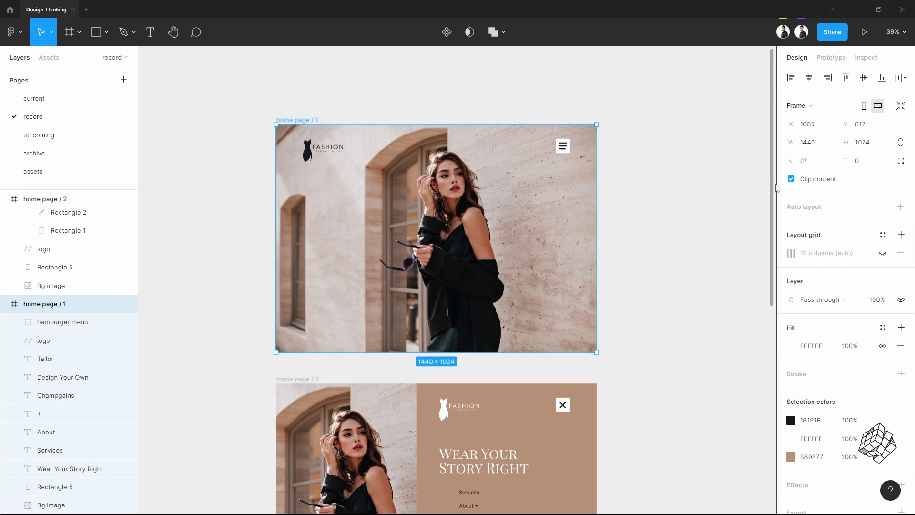
left_click(791, 180)
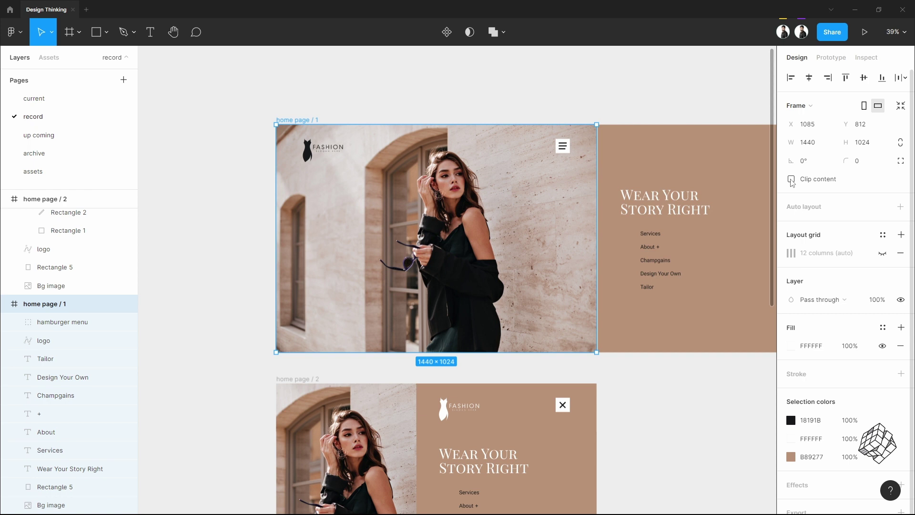
left_click(790, 180)
left_click(656, 171)
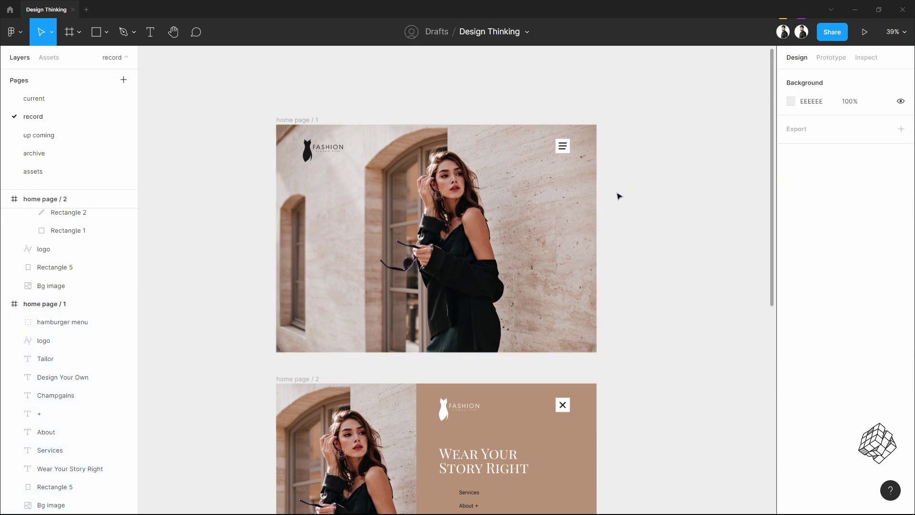
Step: Copy the About Us heading, Company, Blog, Stories, Jobs links, social icons and dark panel
scroll(618, 196, "down", 9)
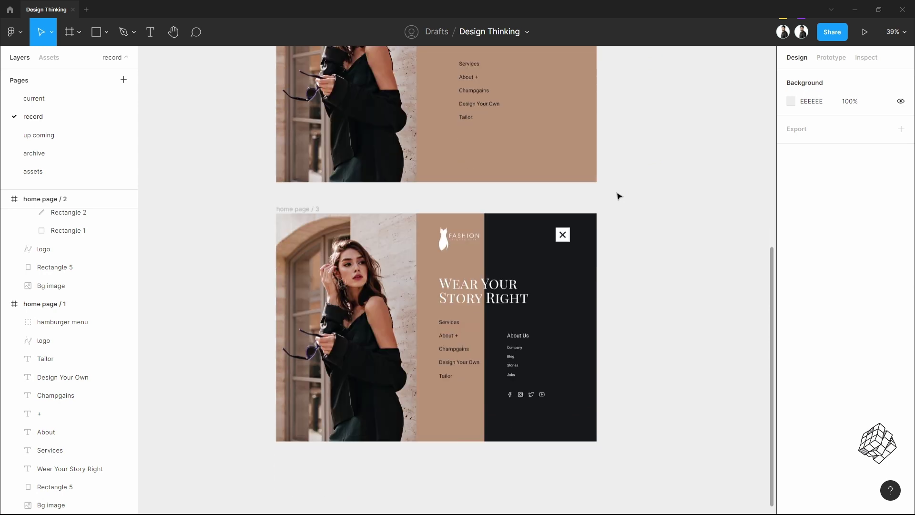
left_click(517, 335)
scroll(514, 345, "up", 4)
left_click(505, 333, "shift")
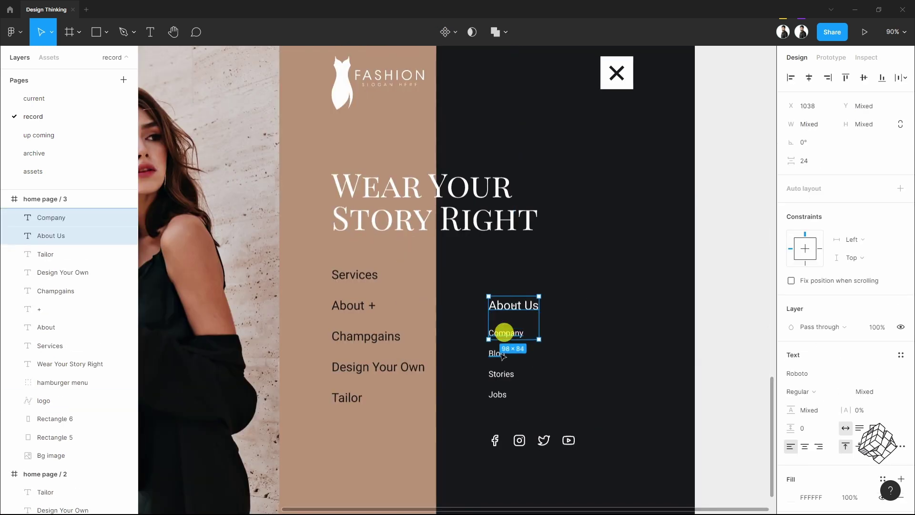
left_click(496, 353, "shift")
left_click(501, 374, "shift")
left_click(498, 394, "shift")
left_click(518, 440, "shift")
left_click(630, 221, "shift")
scroll(601, 334, "up", 2)
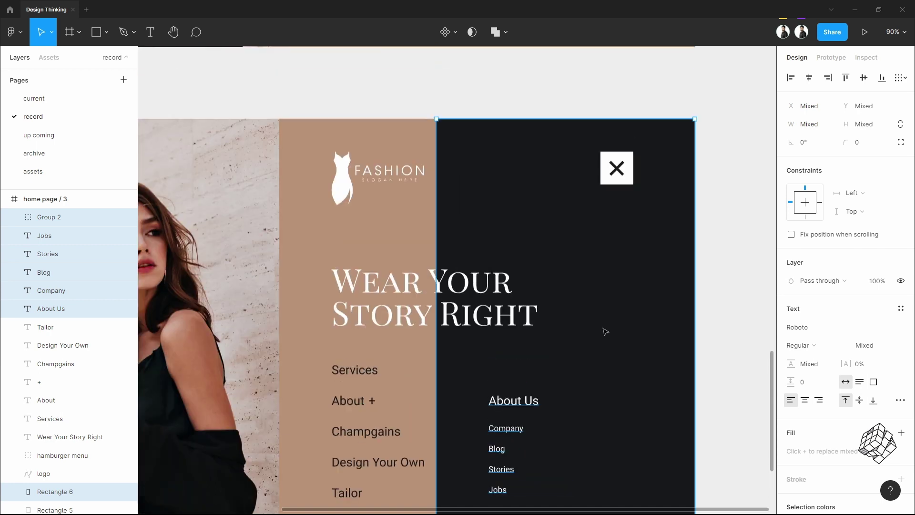
scroll(571, 310, "down", 3)
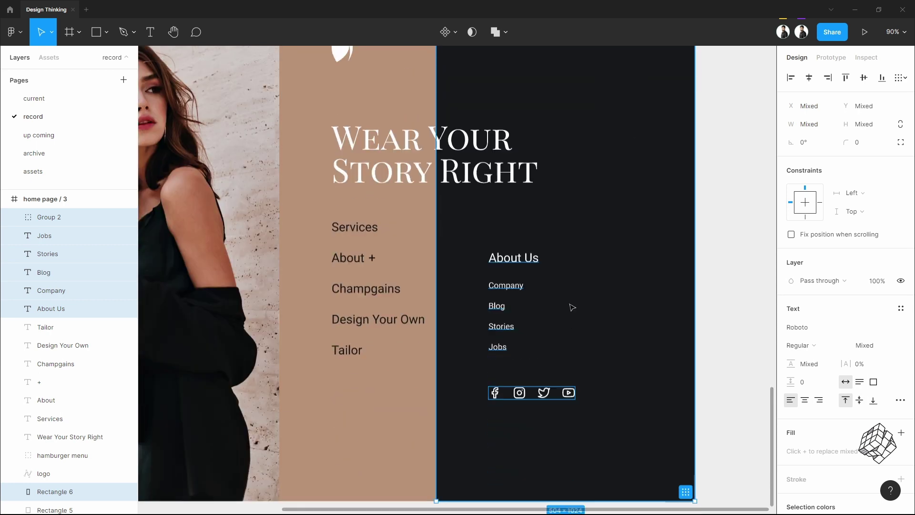
right_click(571, 307)
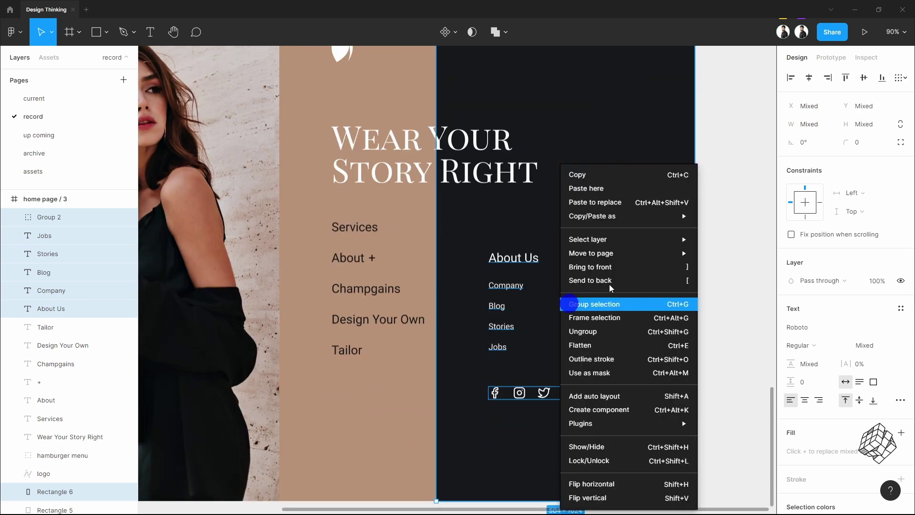
left_click(633, 175)
Step: Paste the copied About Us panel into home page / 2
scroll(581, 293, "up", 4)
scroll(579, 292, "up", 5)
scroll(579, 289, "down", 5)
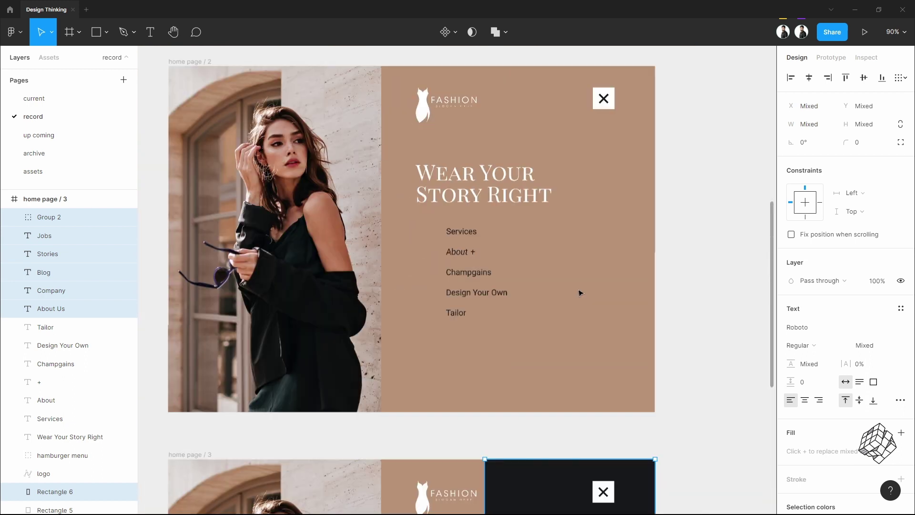
left_click(342, 138)
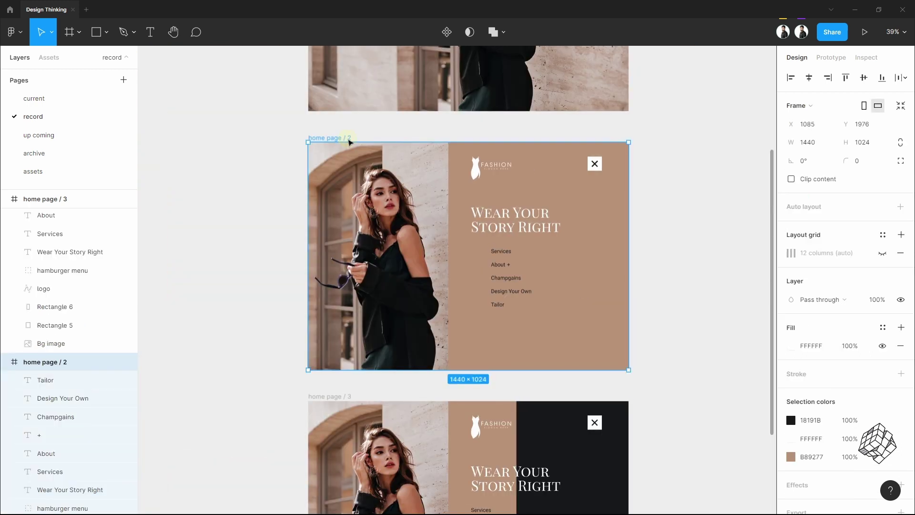
key("ctrl+v")
Step: Reorder layers so the dark panel sits beneath the logo, X icon and heading
scroll(539, 259, "right", 2)
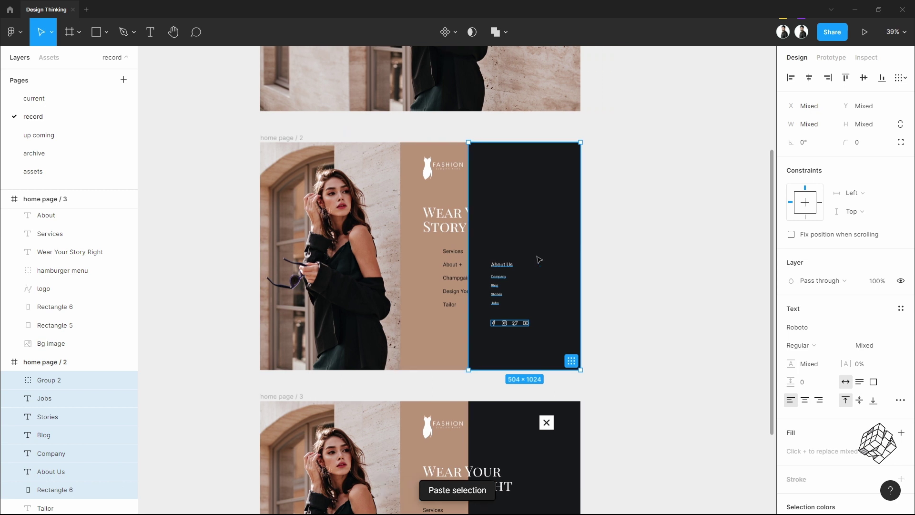
scroll(498, 213, "up", 3)
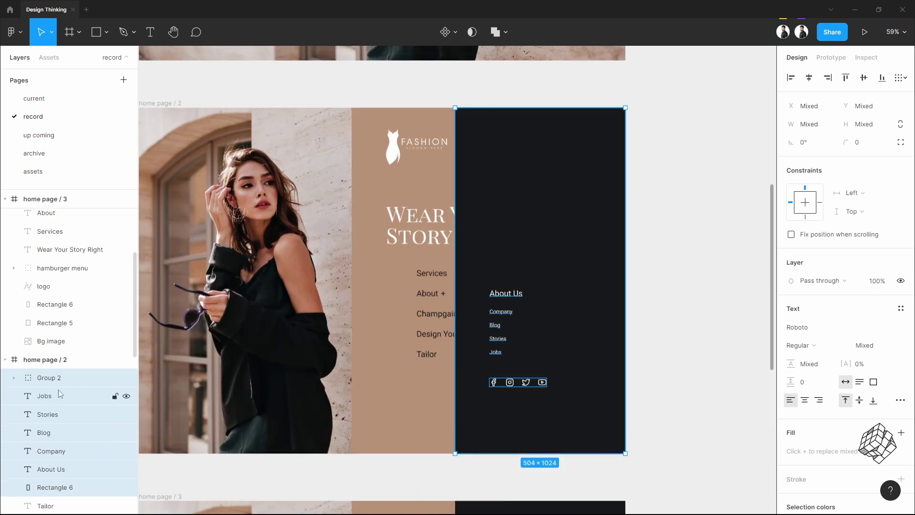
scroll(66, 377, "down", 2)
scroll(65, 377, "down", 1)
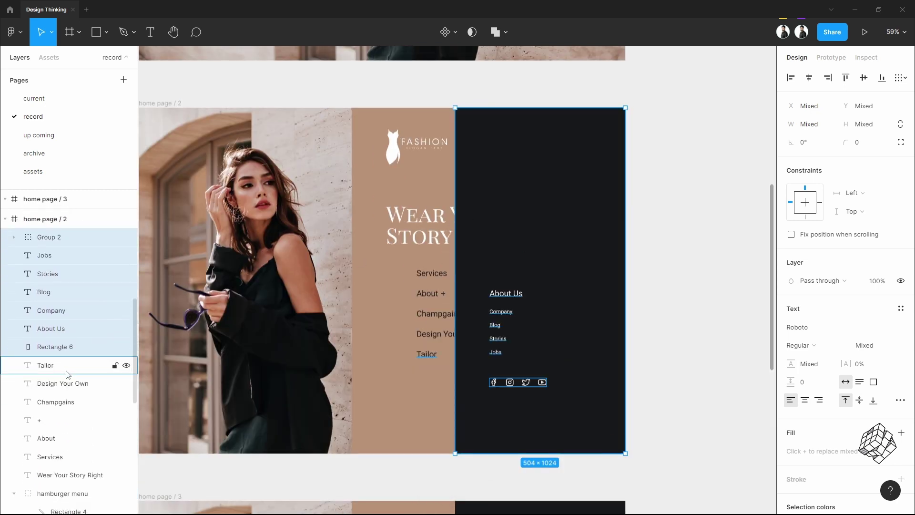
left_click_drag(75, 346, 80, 486)
scroll(74, 396, "down", 6)
left_click_drag(62, 301, 72, 408)
scroll(57, 334, "up", 3)
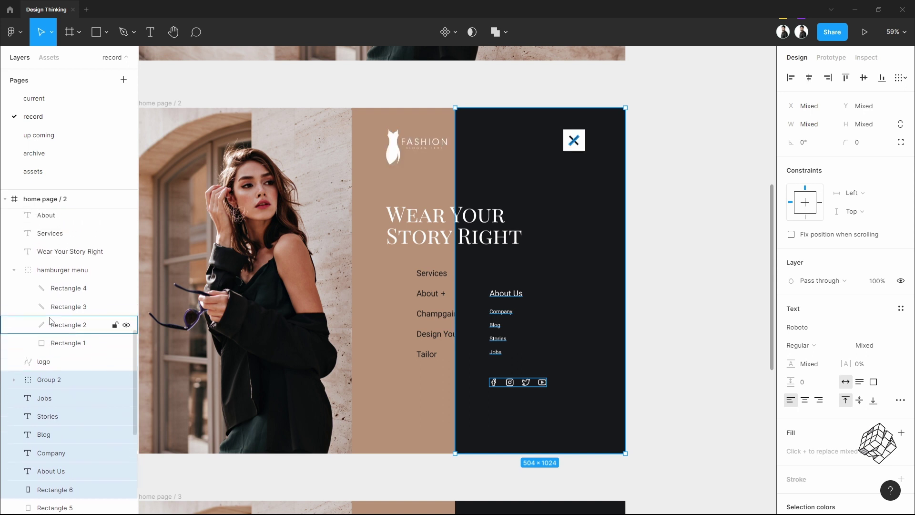
Step: Slide the dark panel right until it snaps flush beyond home page / 2's right edge
left_click(14, 270)
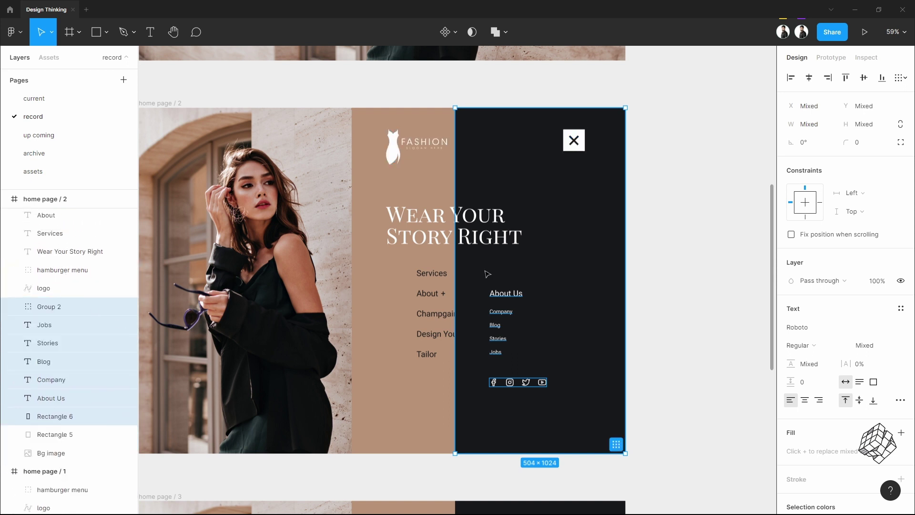
left_click_drag(472, 273, 643, 281)
left_click_drag(660, 333, 659, 333)
scroll(559, 338, "down", 3)
Step: Turn on Clip content for home page / 2 to hide the dark panel
left_click(314, 179)
left_click(791, 180)
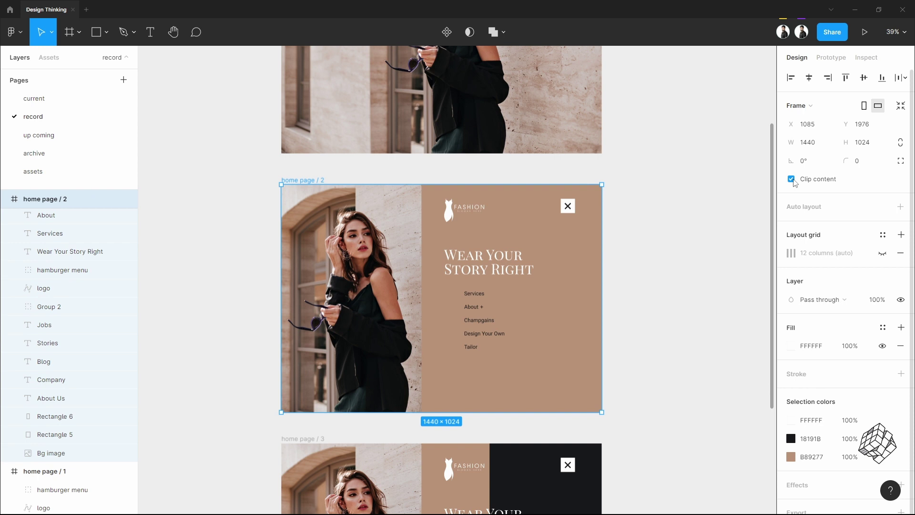
left_click(792, 181)
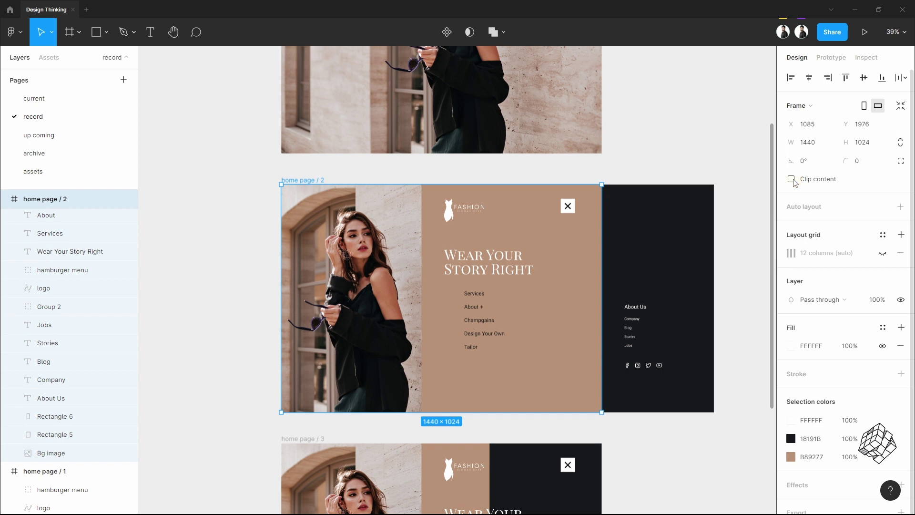
left_click(792, 180)
left_click(658, 192)
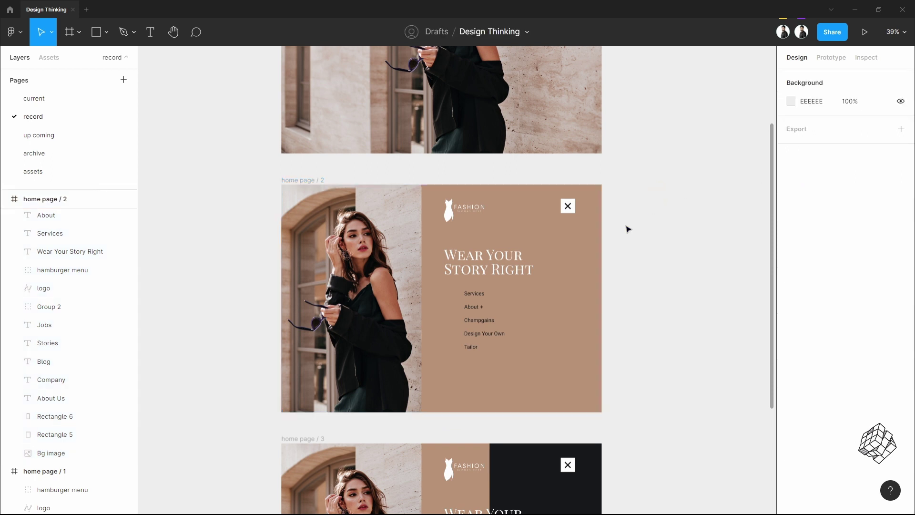
Step: Copy the About Us panel layers, Group 2 through Rectangle 6, from home page / 2
left_click(304, 183)
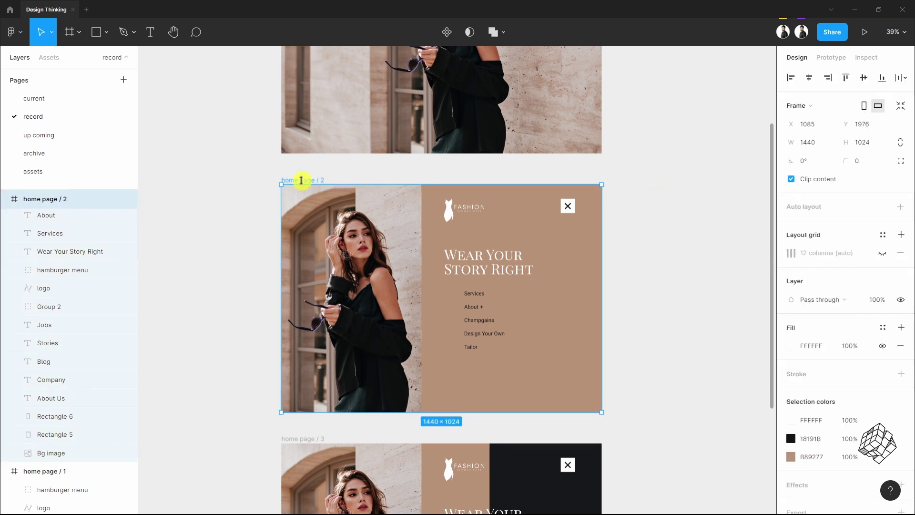
left_click(69, 308)
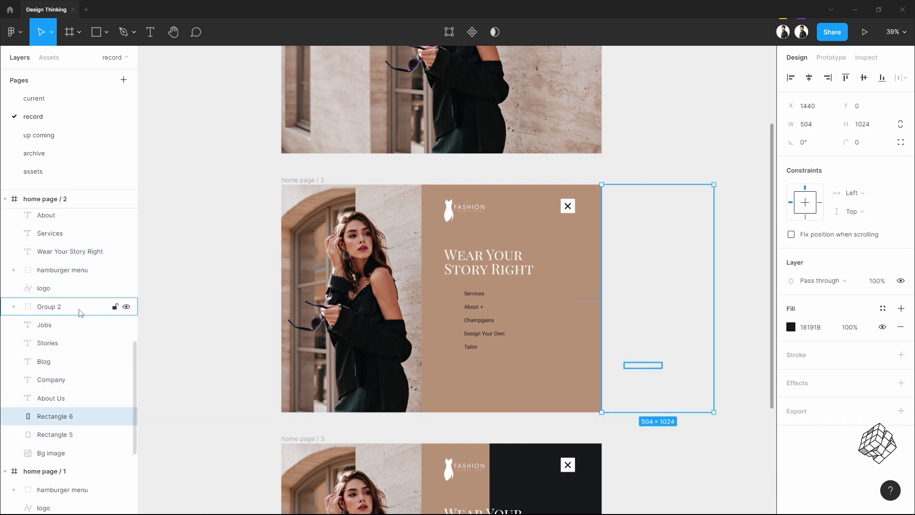
left_click(66, 418, "shift")
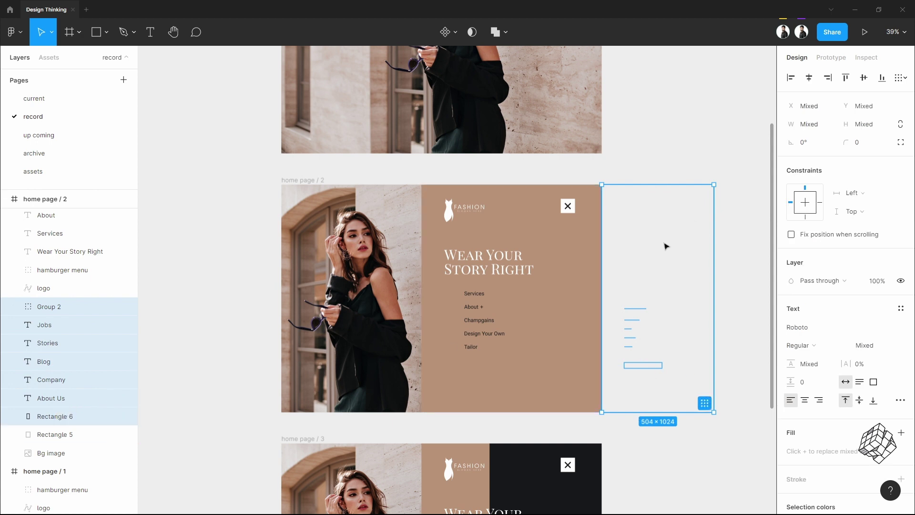
right_click(641, 229)
left_click(678, 189)
Step: Paste the dark panel into home page / 1 and re-enable Clip content to hide it
scroll(632, 174, "up", 5)
left_click(315, 161)
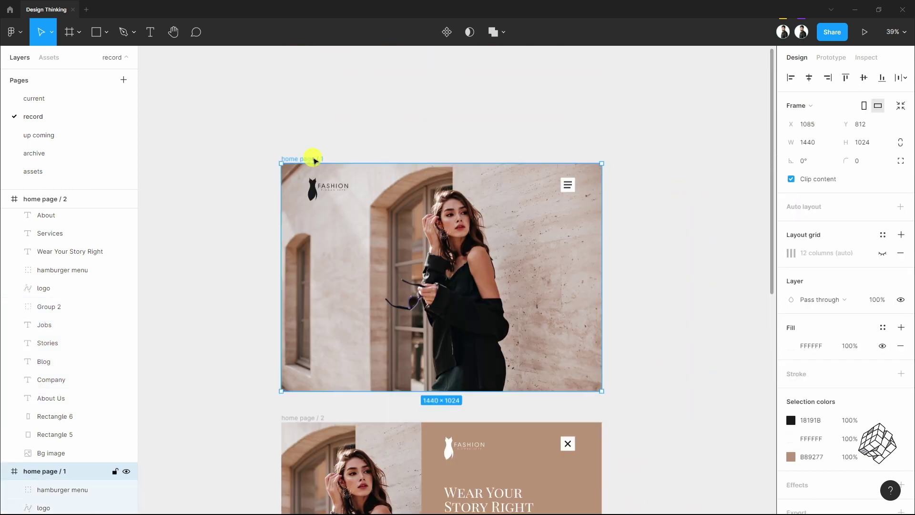
left_click(808, 180)
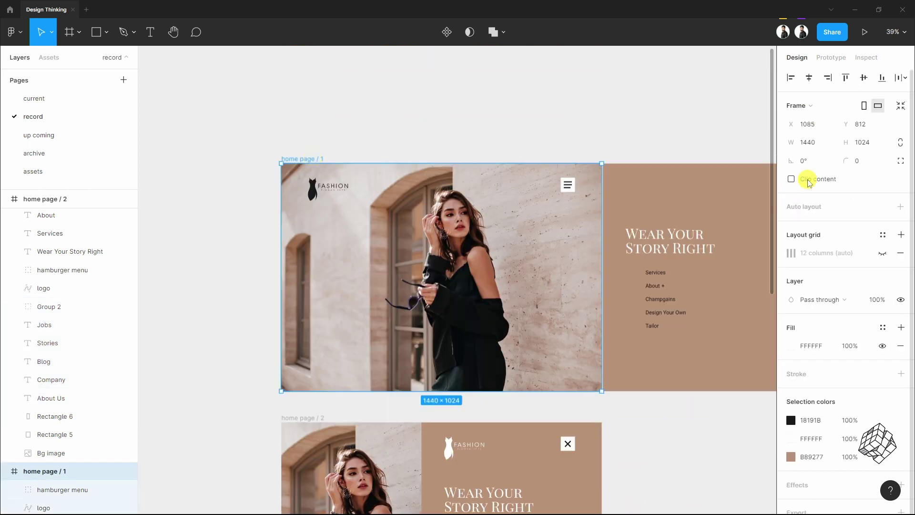
scroll(308, 162, "right", 4)
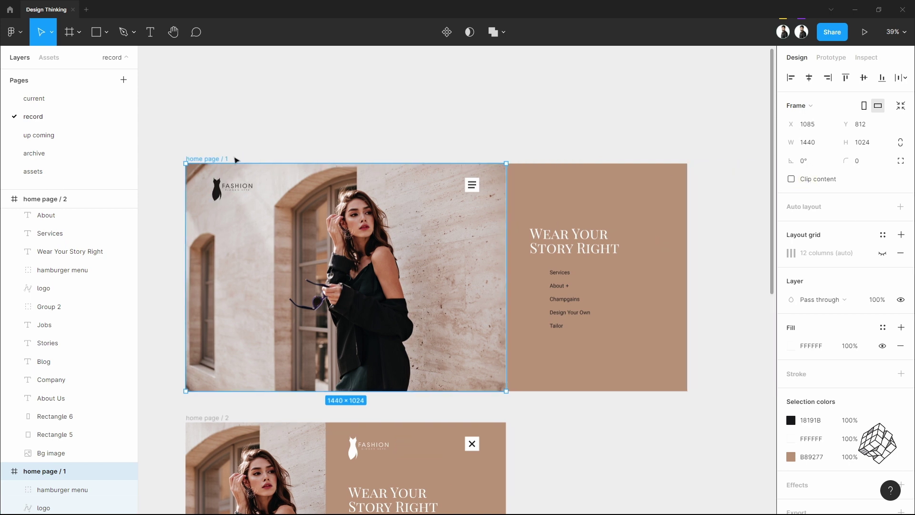
key("ctrl+v")
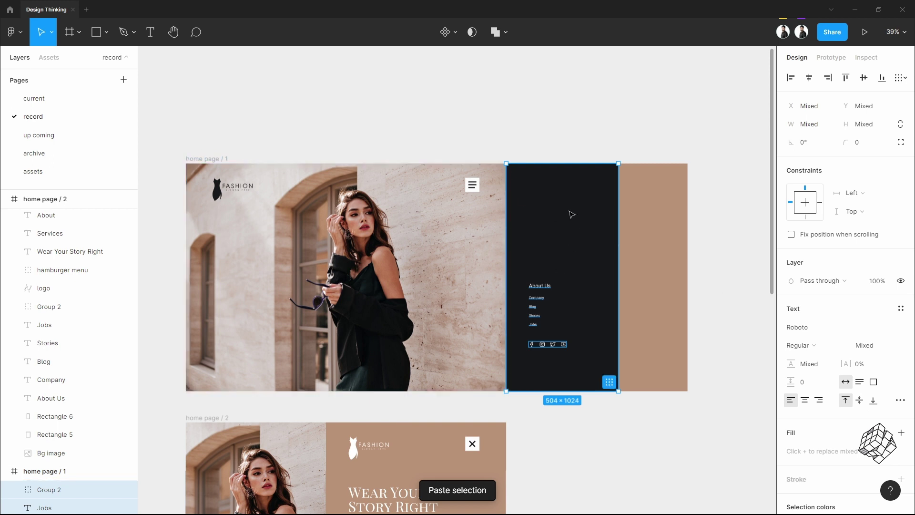
left_click(218, 160)
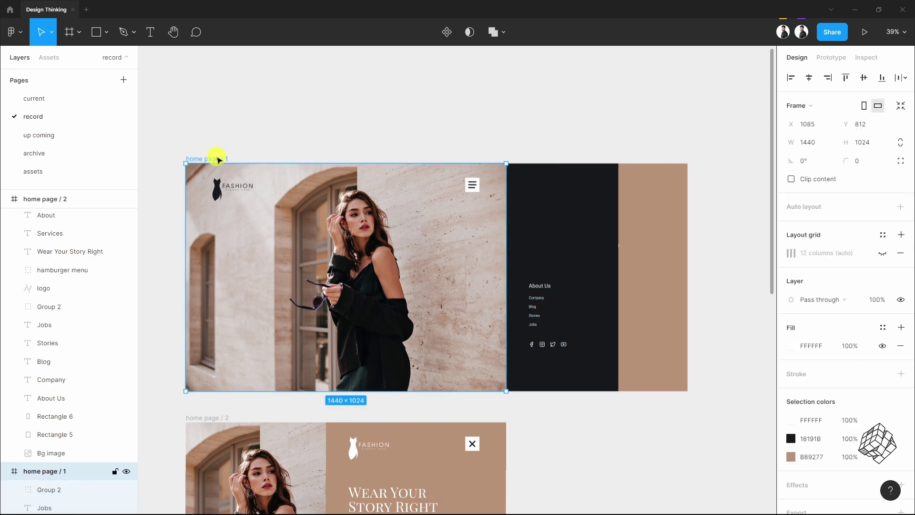
left_click(791, 178)
scroll(600, 268, "down", 6)
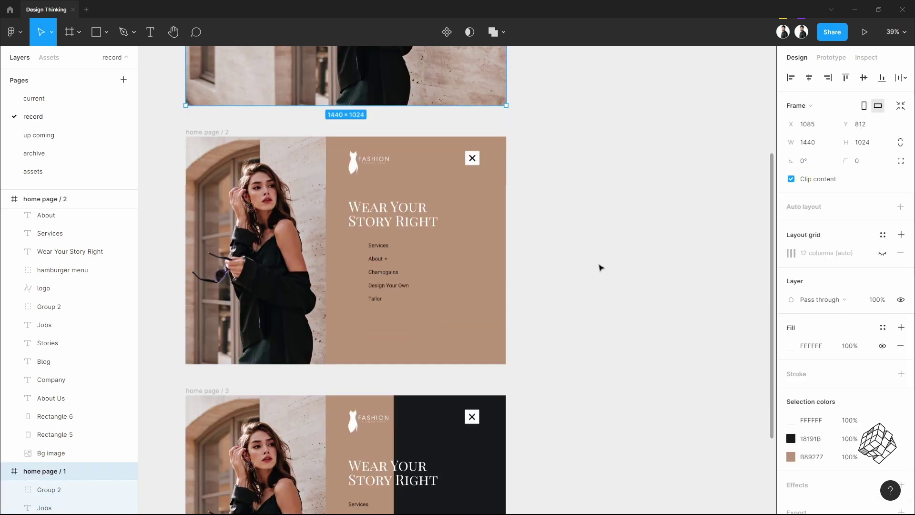
Step: Link the hamburger icon to home page / 2 with Smart animate, Ease in and out, 1000ms
scroll(600, 267, "down", 3)
left_click(831, 57)
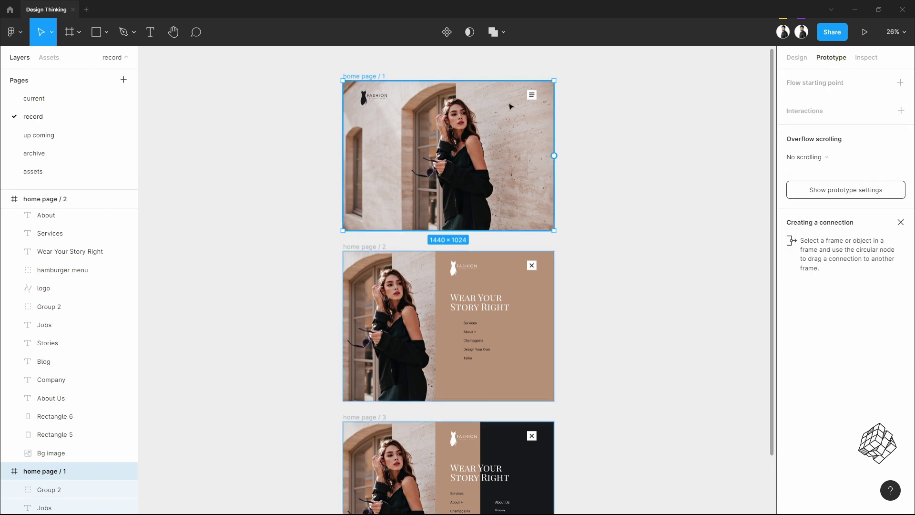
scroll(509, 105, "up", 3)
left_click_drag(551, 94, 490, 336)
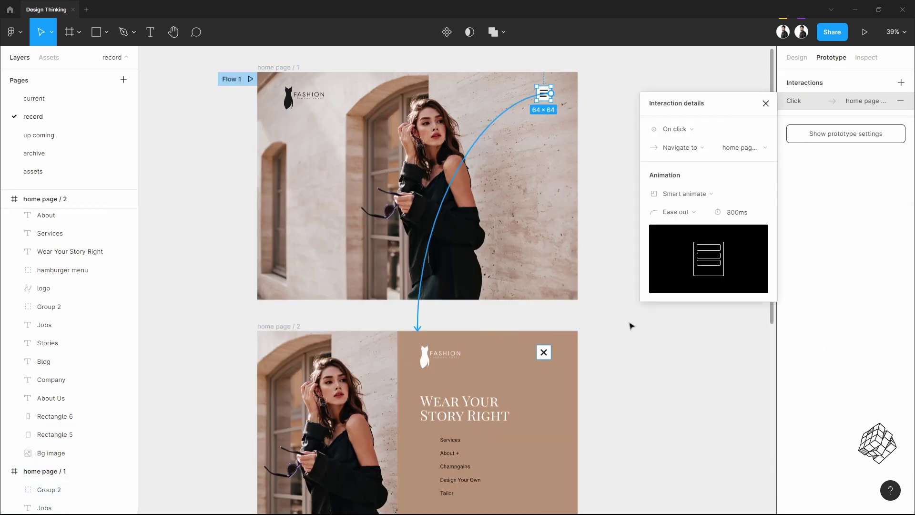
left_click(709, 196)
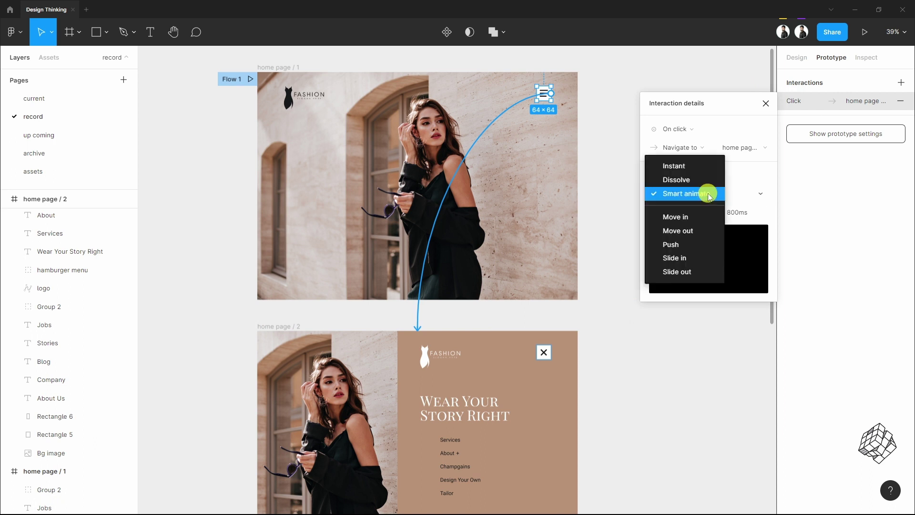
left_click(706, 195)
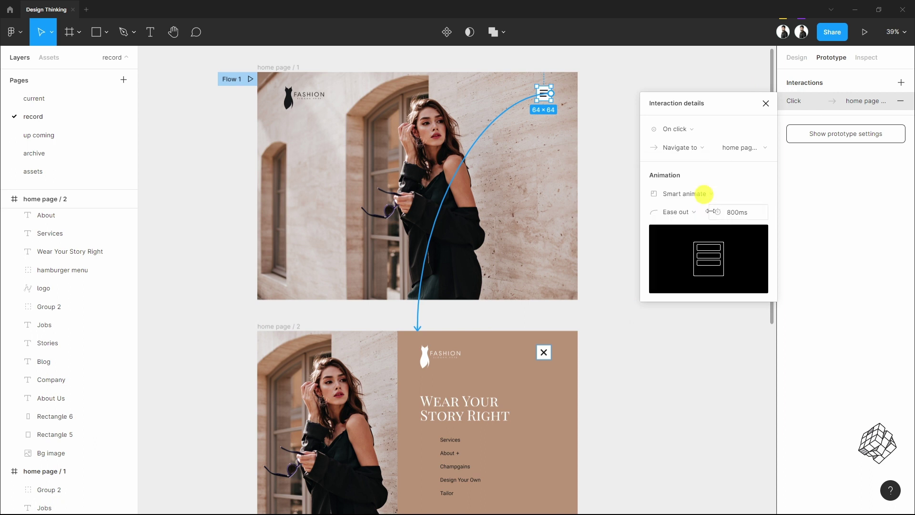
left_click(756, 213)
key("Return")
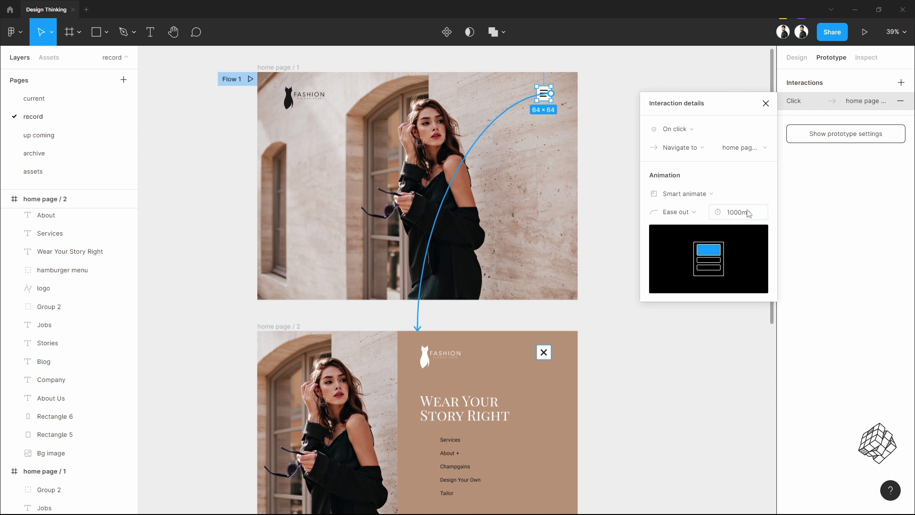
left_click(682, 212)
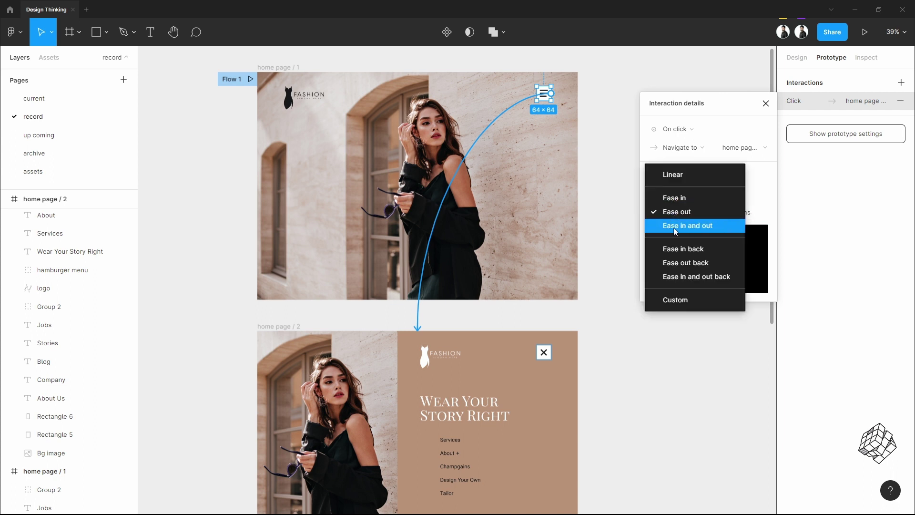
left_click(670, 227)
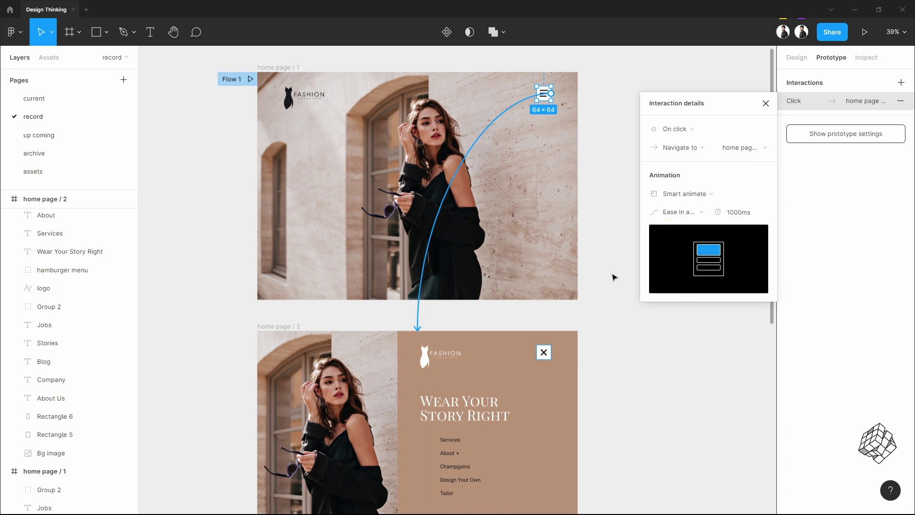
Step: Link home page / 2's close X to home page / 1: Smart animate, Ease in and out, 800ms
left_click(542, 351)
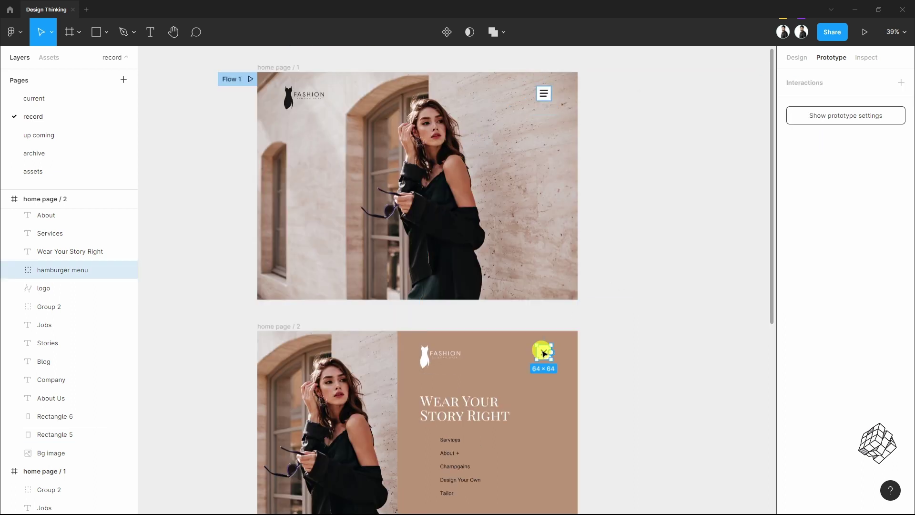
left_click_drag(551, 353, 522, 278)
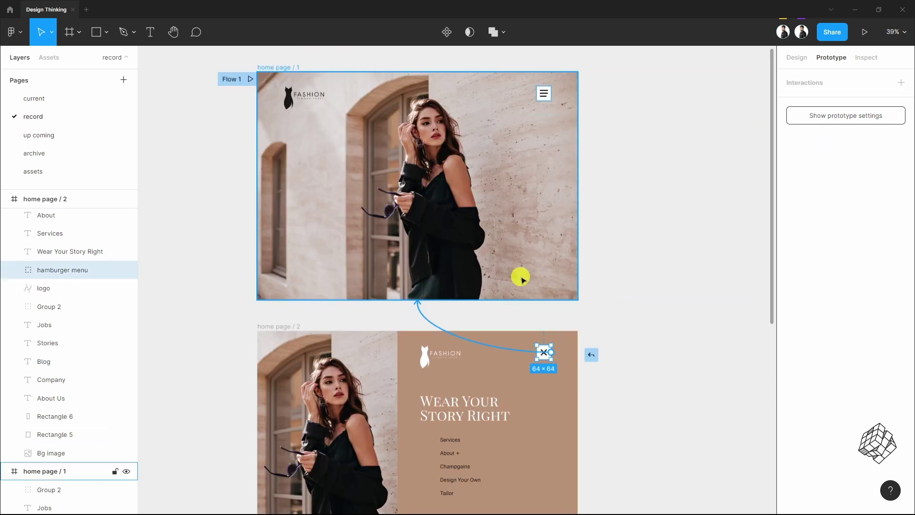
left_click_drag(523, 279, 522, 280)
left_click(693, 194)
left_click(694, 198)
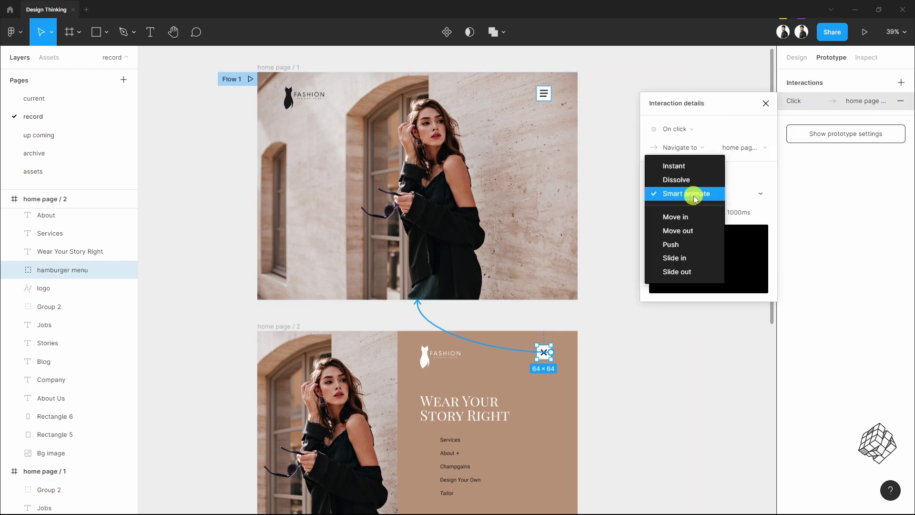
left_click(690, 217)
left_click(691, 212)
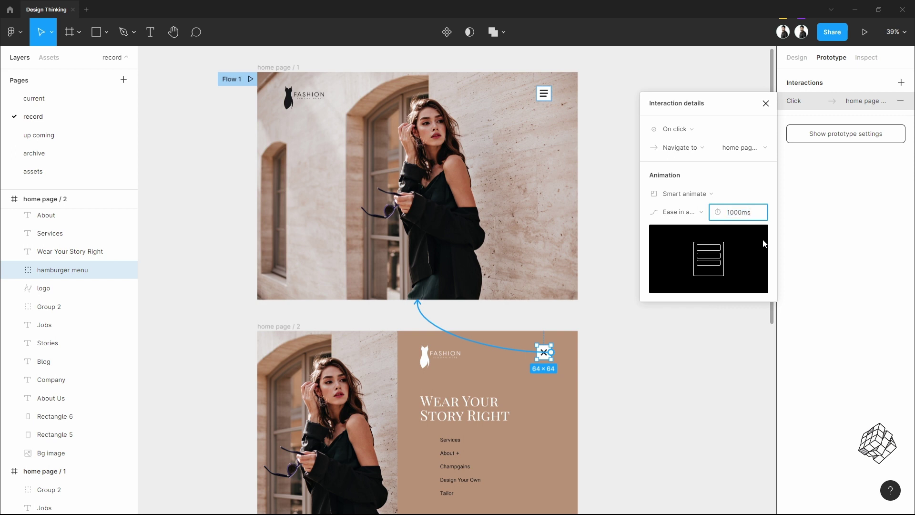
key("Return")
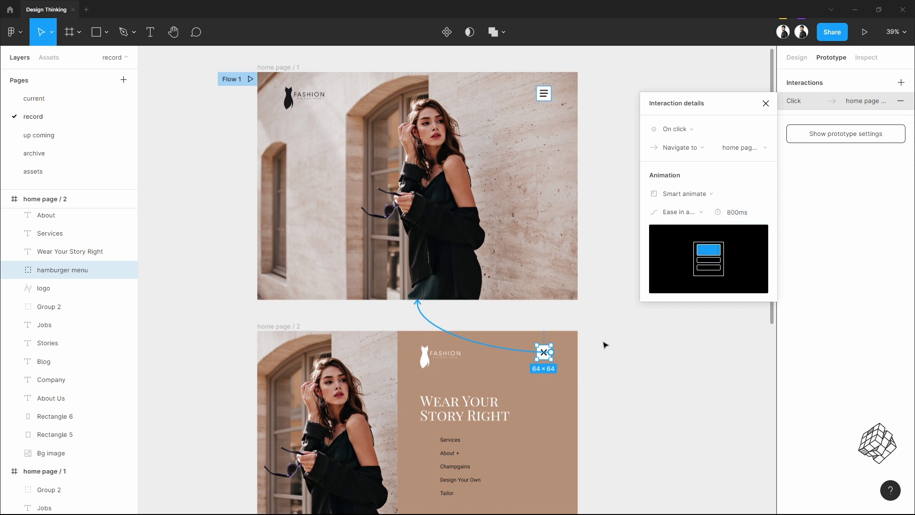
Step: Link home page / 3's close X to home page / 1 with the same Smart animate, ease in and out
scroll(604, 344, "down", 3)
scroll(605, 344, "down", 2)
left_click(564, 374)
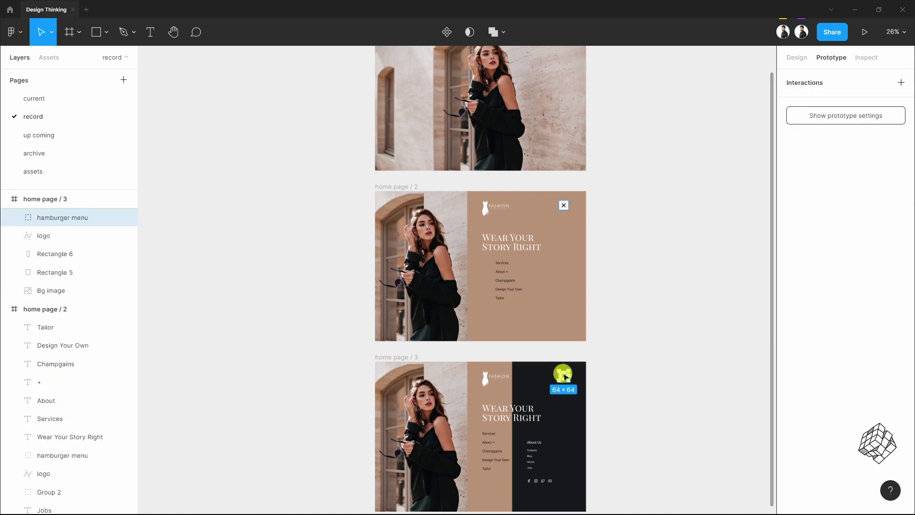
left_click_drag(572, 377, 489, 149)
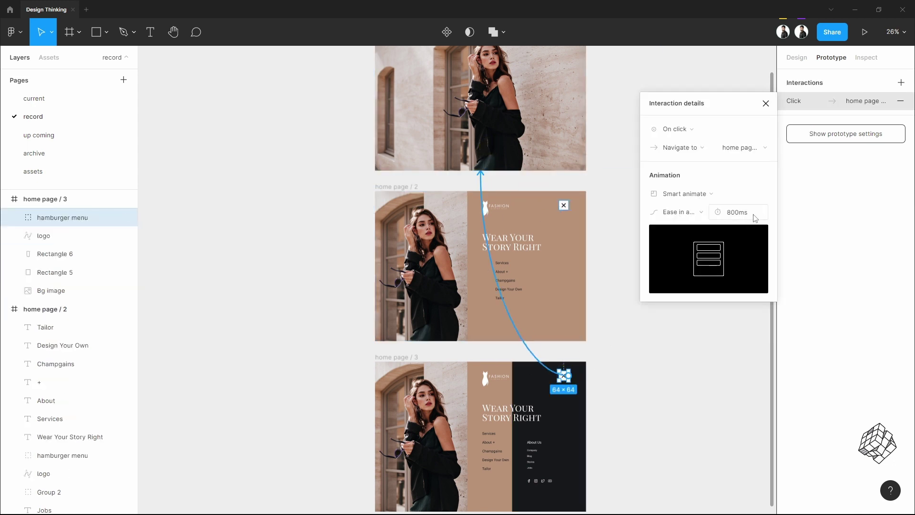
left_click(694, 211)
left_click(701, 210)
left_click(701, 191)
left_click(701, 196)
left_click(625, 323)
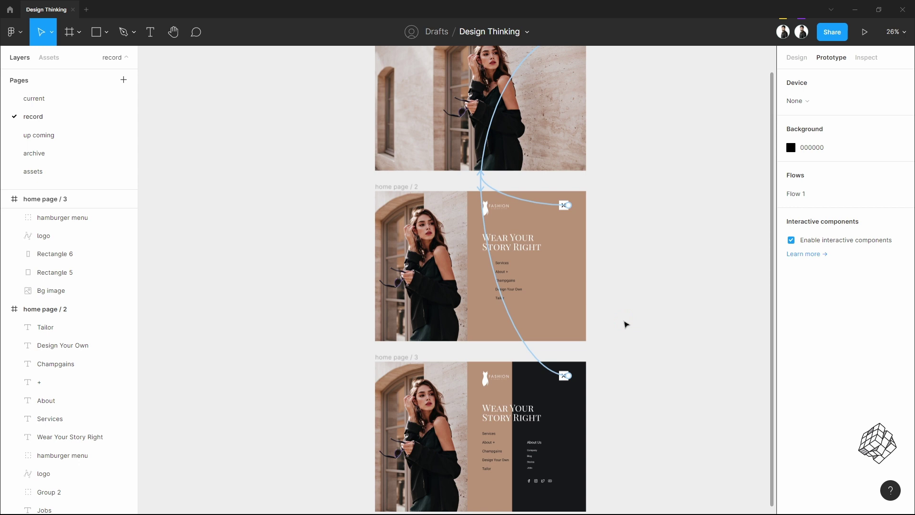
Step: Link About on home page / 2 to home page / 3 with Smart animate, Ease in and out
scroll(625, 324, "up", 2)
scroll(516, 389, "up", 2, "ctrl")
scroll(516, 388, "up", 10, "ctrl")
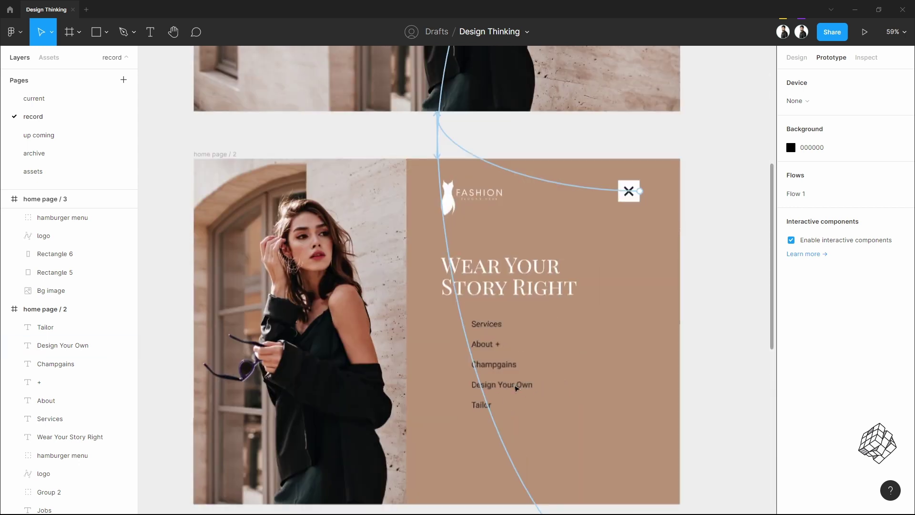
left_click(412, 253)
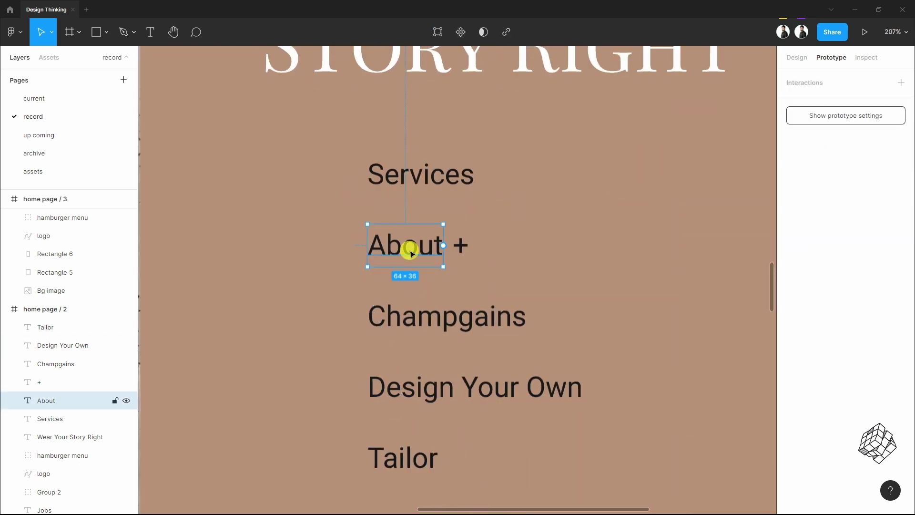
scroll(411, 254, "down", 5, "ctrl")
scroll(450, 298, "down", 3)
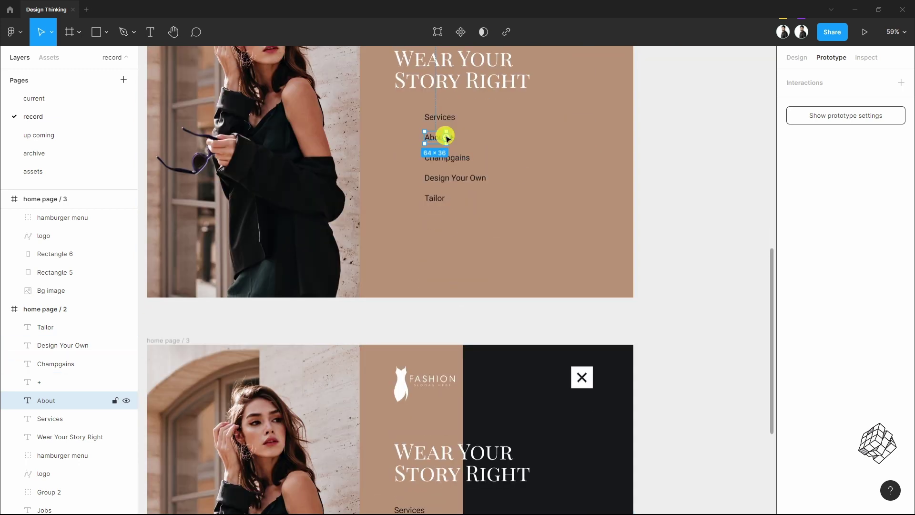
left_click_drag(447, 151, 419, 341)
left_click(701, 193)
left_click(685, 194)
left_click(686, 215)
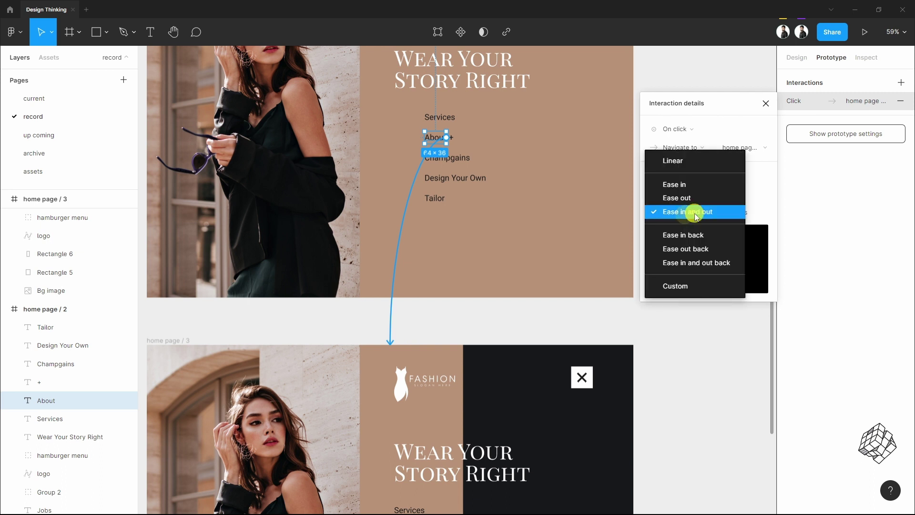
left_click(696, 217)
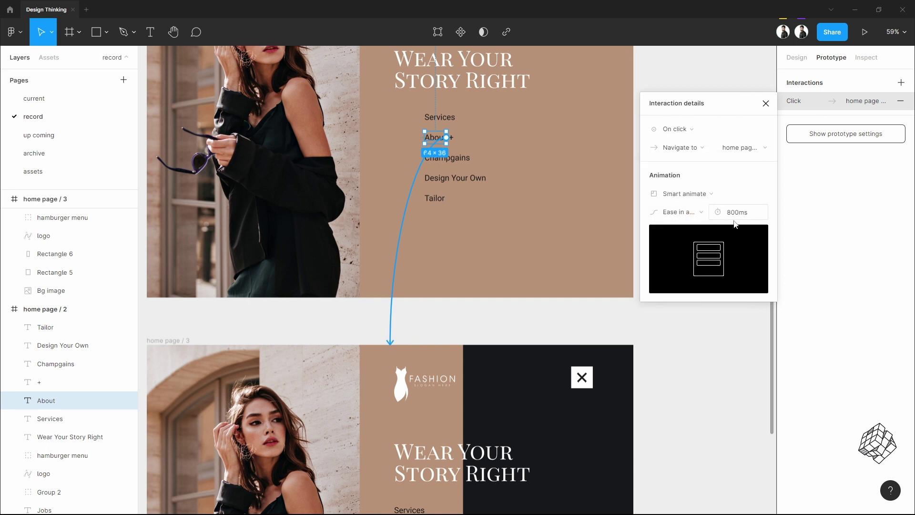
Step: Link About on home page / 3 back to home page / 2 with Smart animate, Ease in and out
scroll(476, 326, "down", 2)
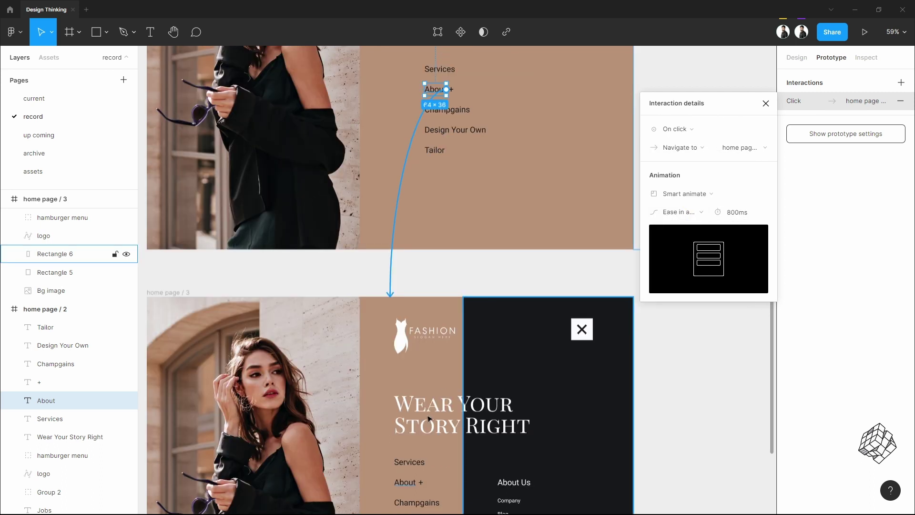
left_click(404, 482)
left_click_drag(416, 482, 431, 233)
left_click(686, 193)
left_click(688, 194)
left_click(690, 213)
left_click(690, 213)
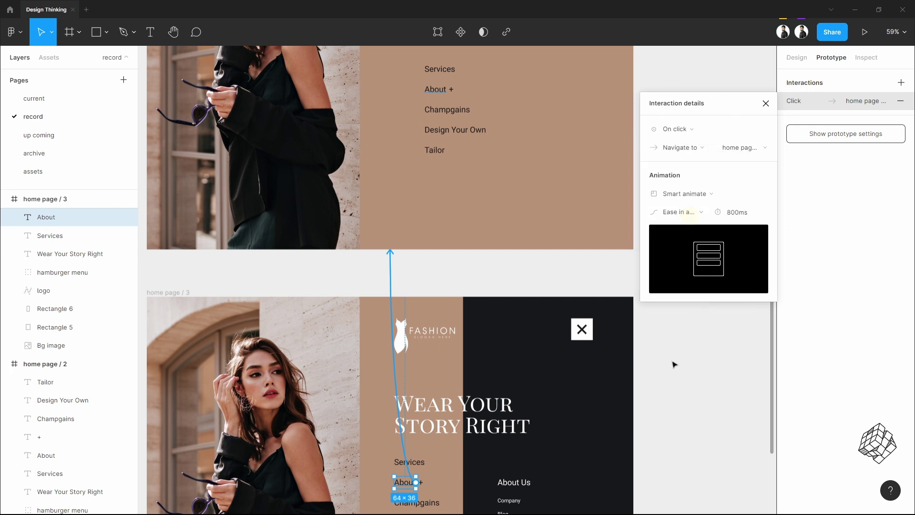
scroll(672, 370, "down", 4)
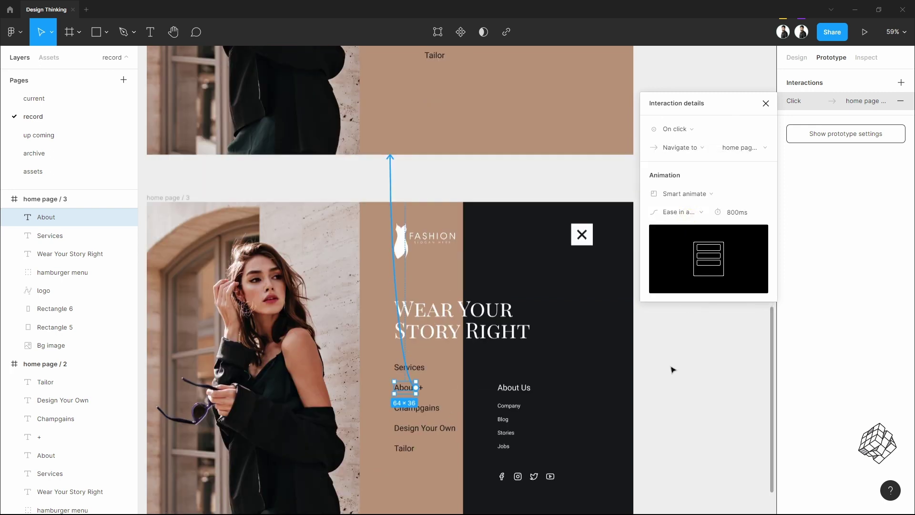
scroll(414, 393, "up", 10)
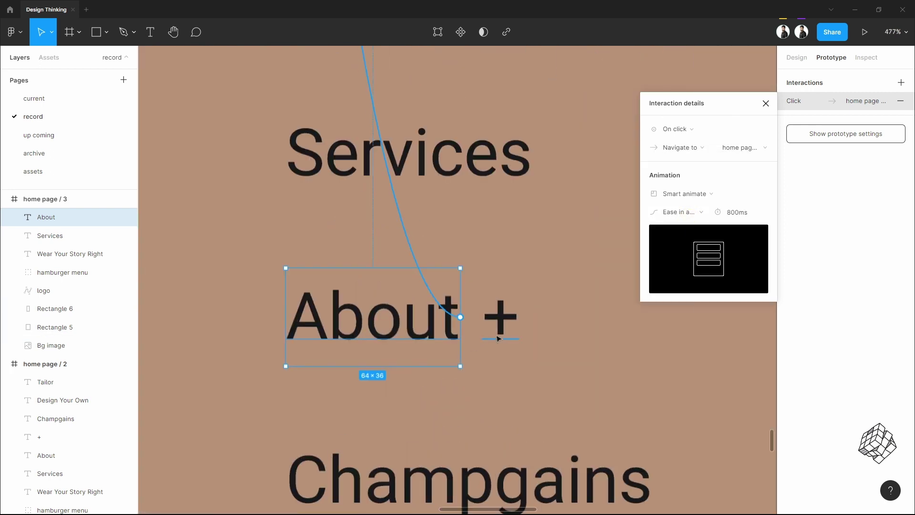
Step: Rotate the + text layer beside About on home page / 3 by 45° to form an ×
left_click(801, 62)
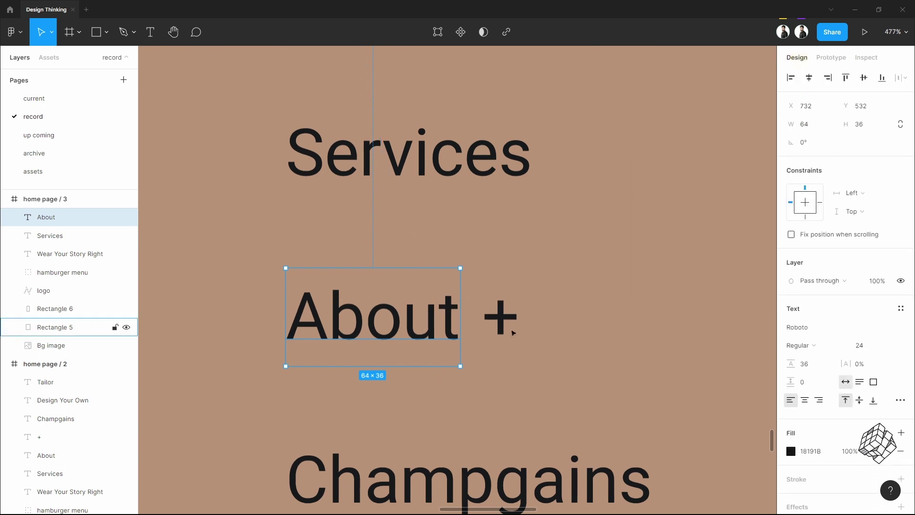
left_click(503, 319)
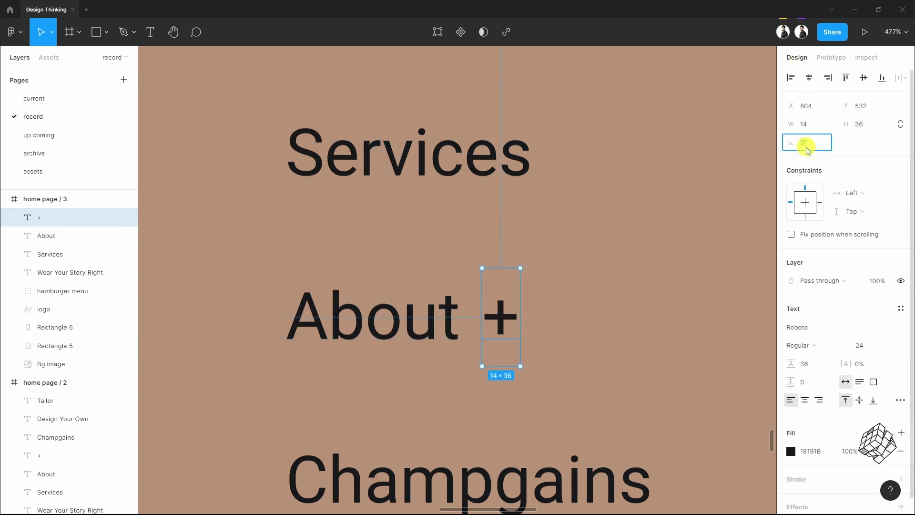
type("45")
key("Return")
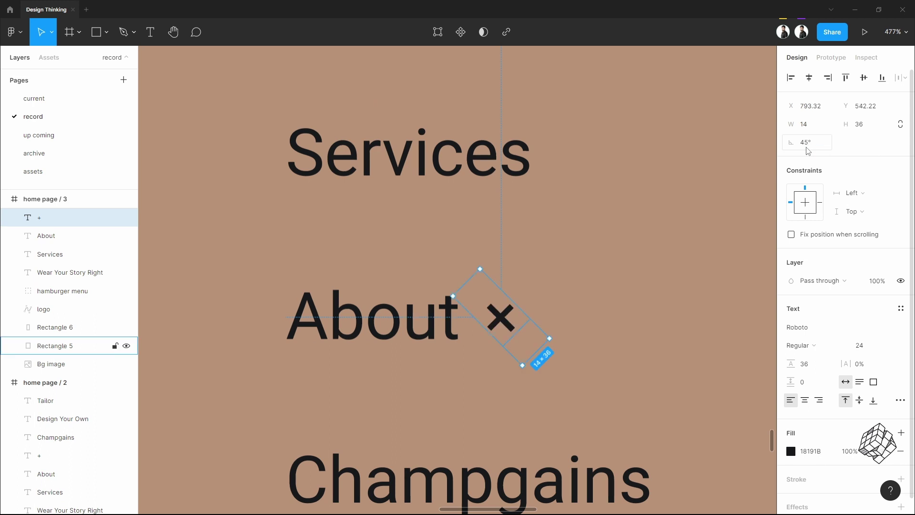
left_click(634, 293)
scroll(465, 288, "down", 10)
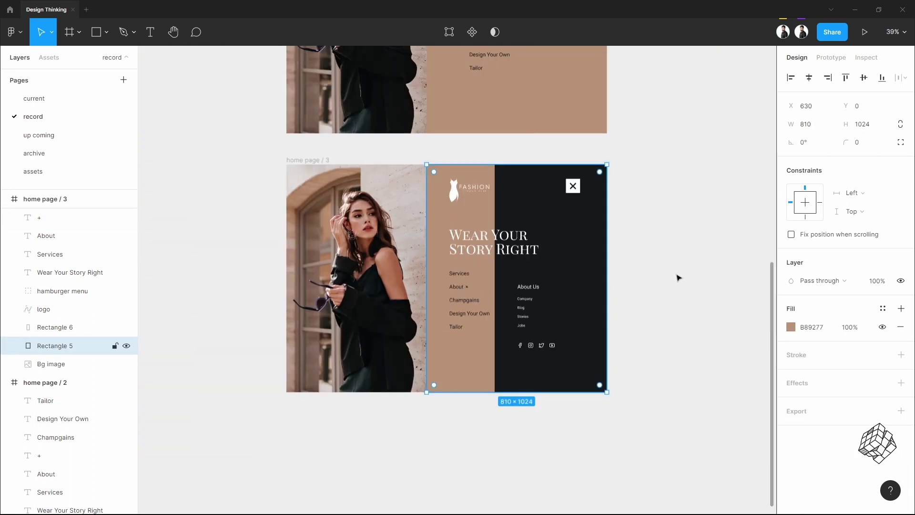
left_click(678, 278)
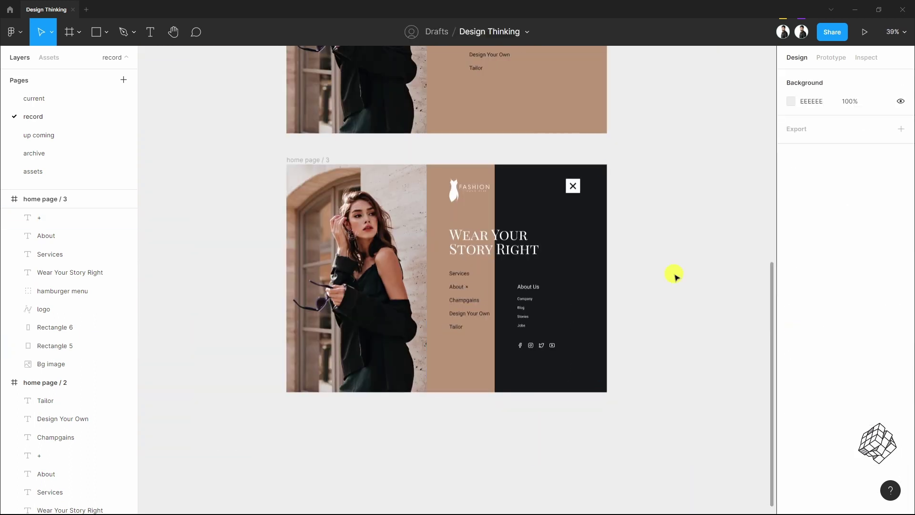
scroll(586, 275, "up", 7)
scroll(585, 274, "up", 4)
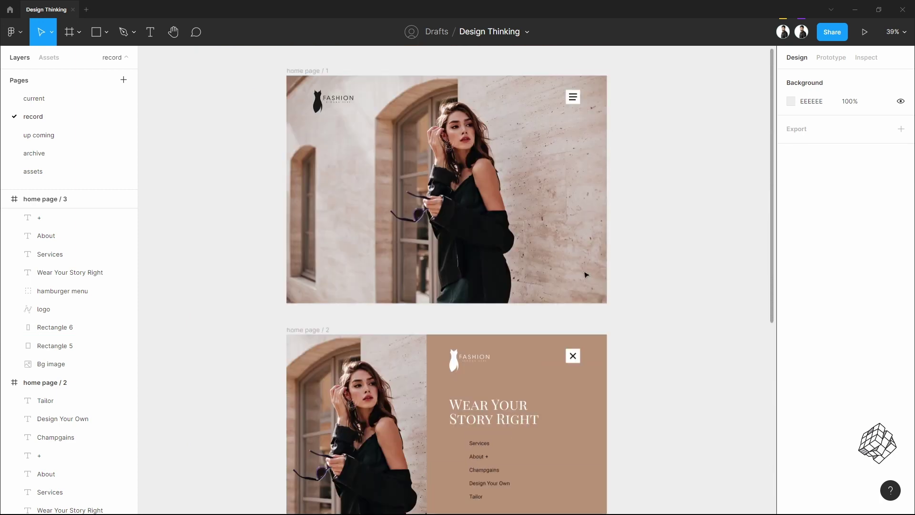
scroll(472, 269, "up", 3)
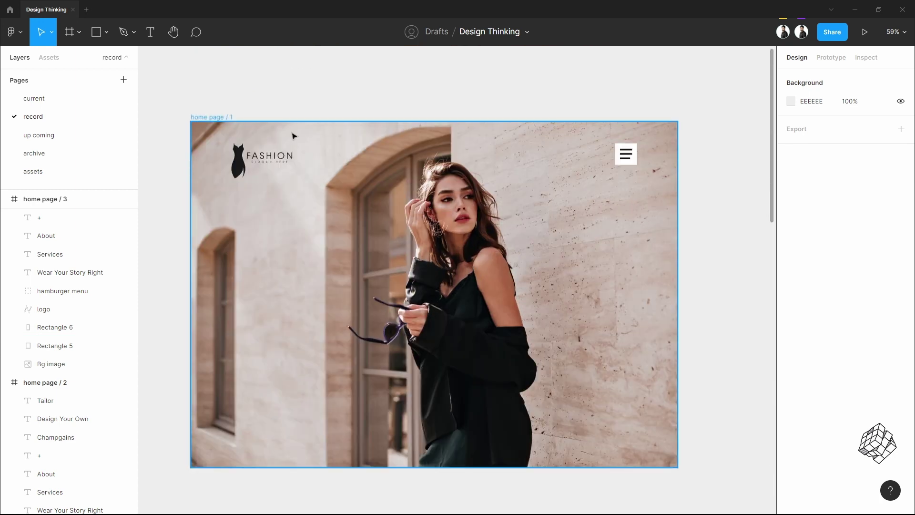
left_click(221, 118)
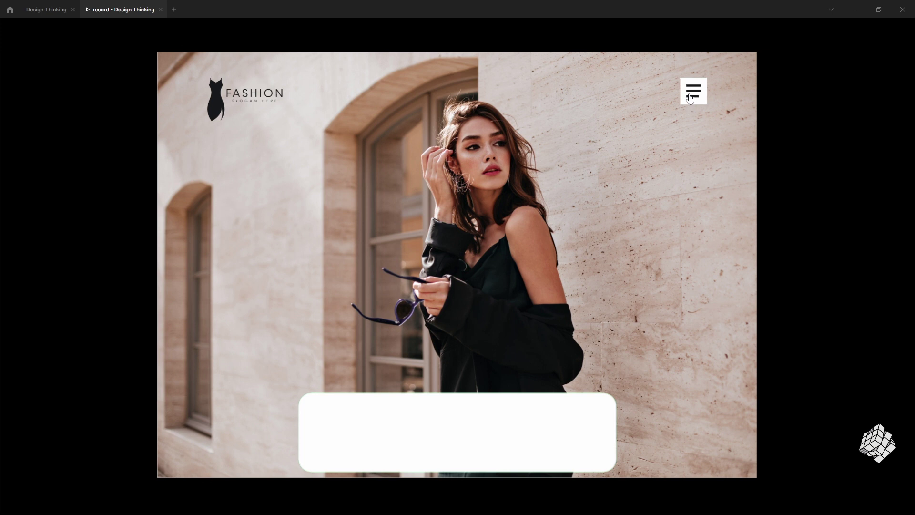
left_click(689, 98)
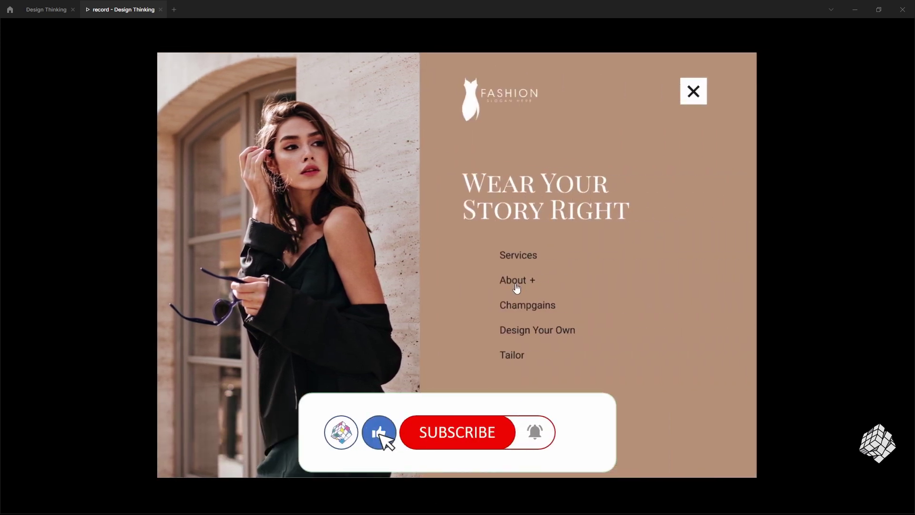
left_click(516, 281)
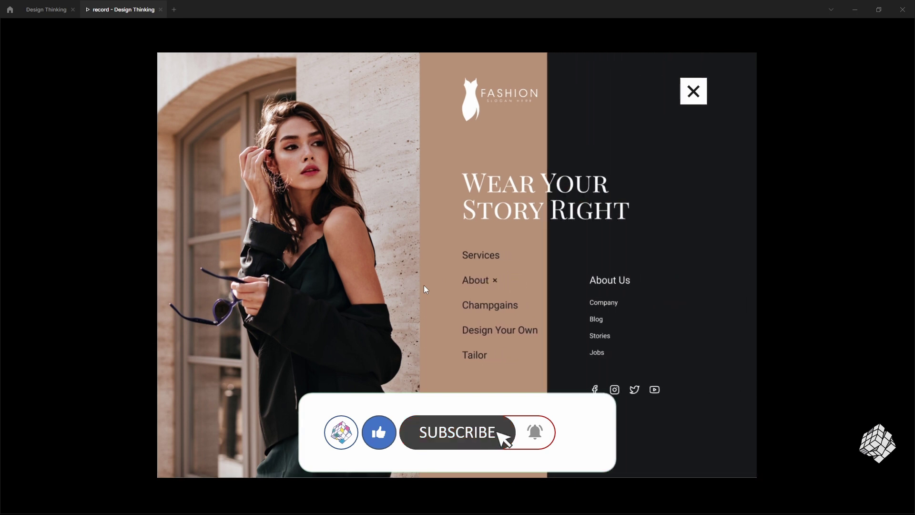
left_click(470, 283)
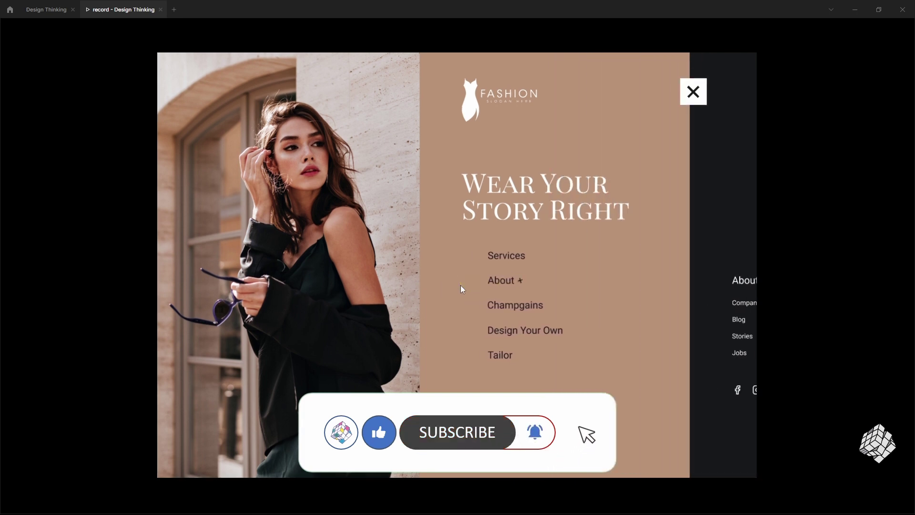
left_click(693, 91)
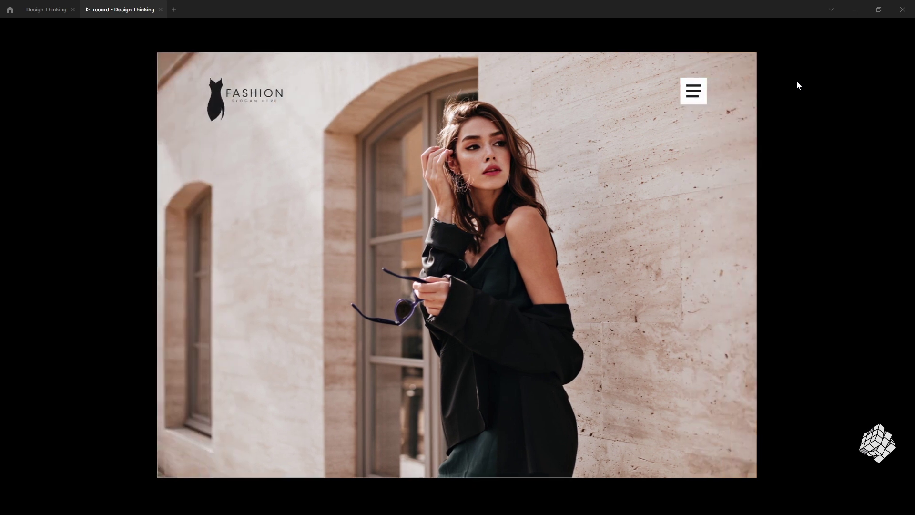
left_click(693, 90)
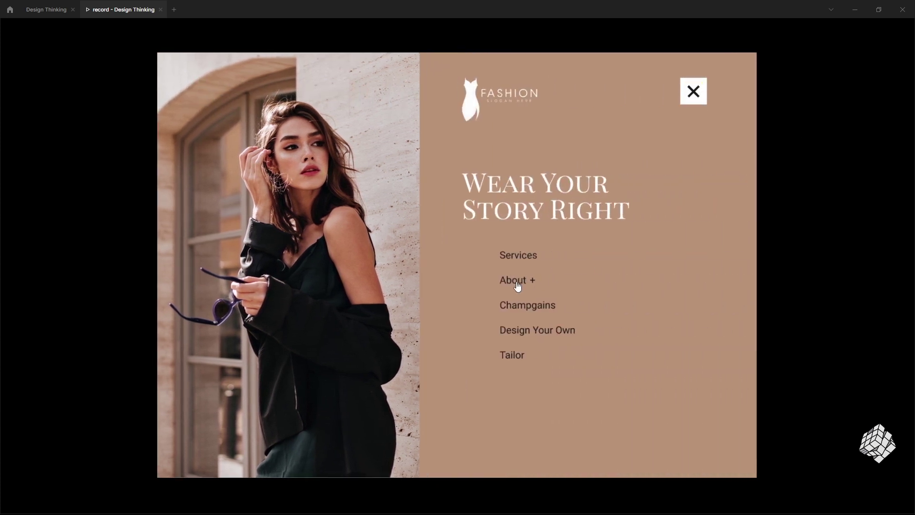
left_click(509, 280)
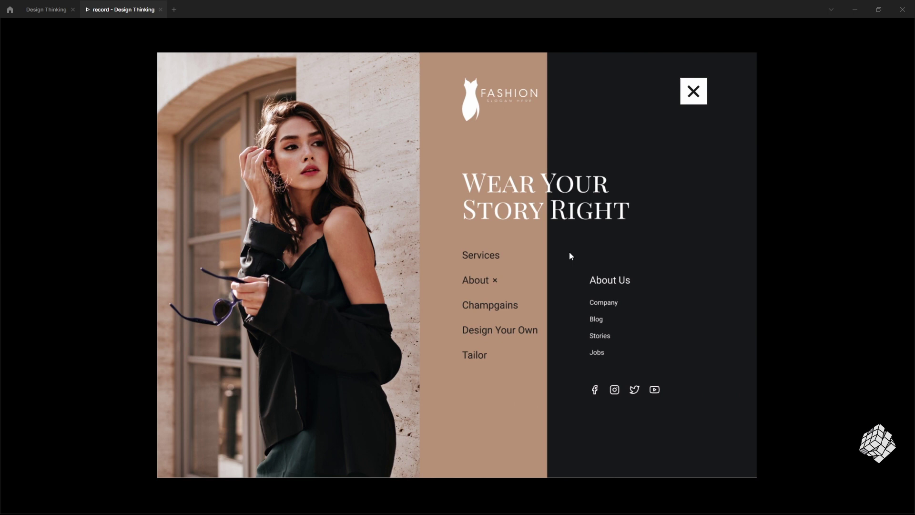
left_click(479, 281)
left_click(696, 93)
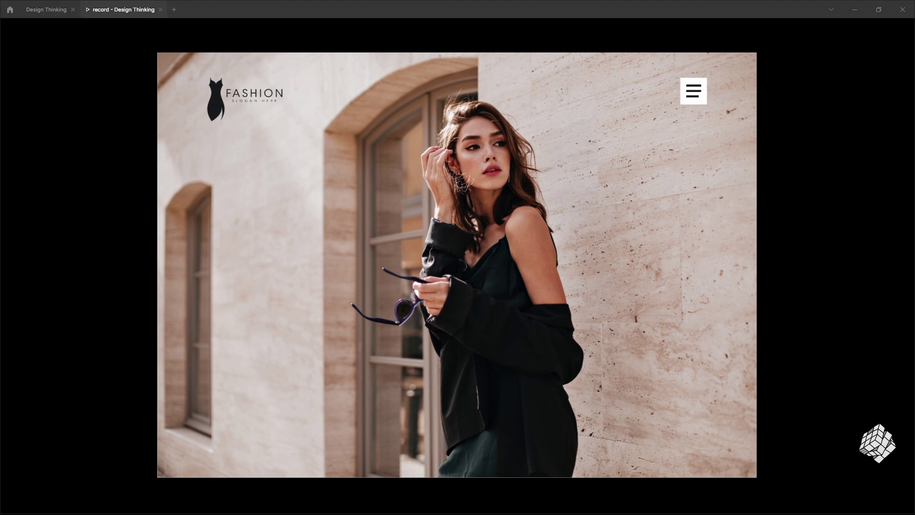
Step: Back in the editor, turn off Clip content on home page / 1 to expose its hidden panels
key("ctrl+shift+Tab")
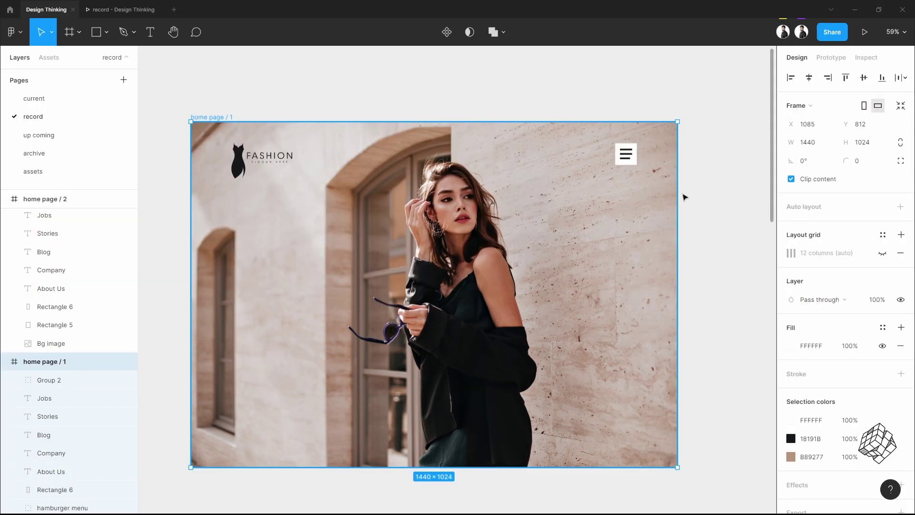
left_click(691, 201)
scroll(471, 223, "down", 5)
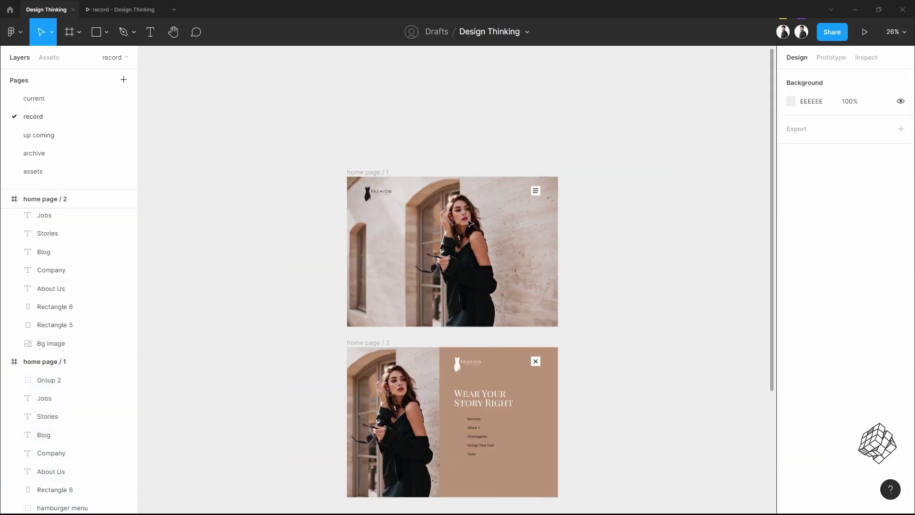
left_click(380, 173)
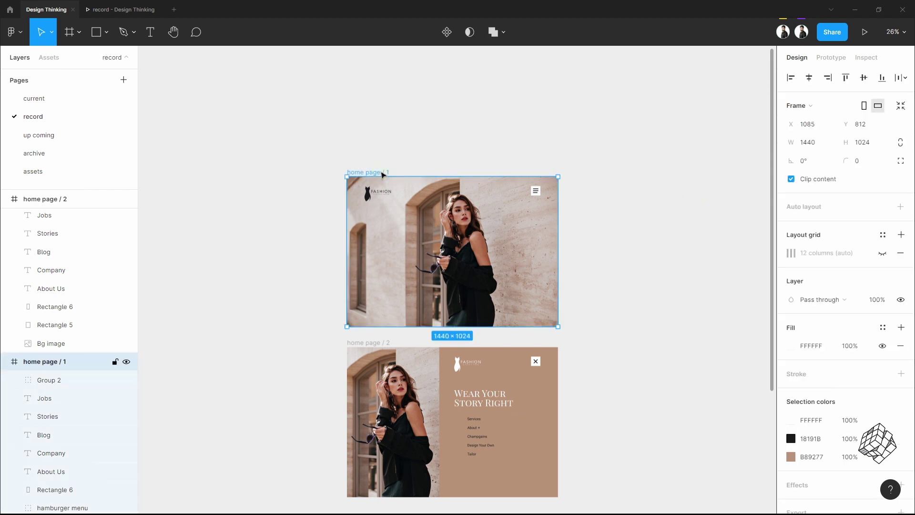
scroll(402, 188, "right", 3)
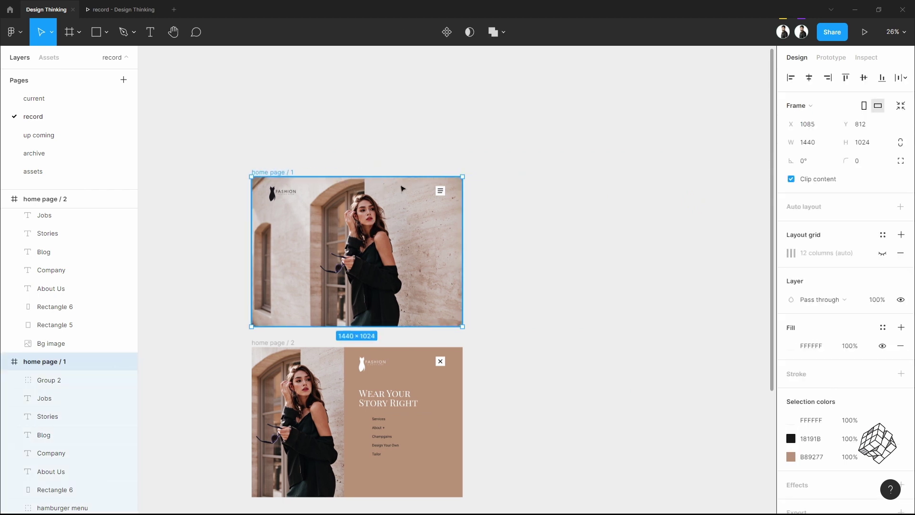
left_click(792, 179)
Step: Drag Blog, Stories and Jobs progressively further right of Company
scroll(530, 302, "up", 5)
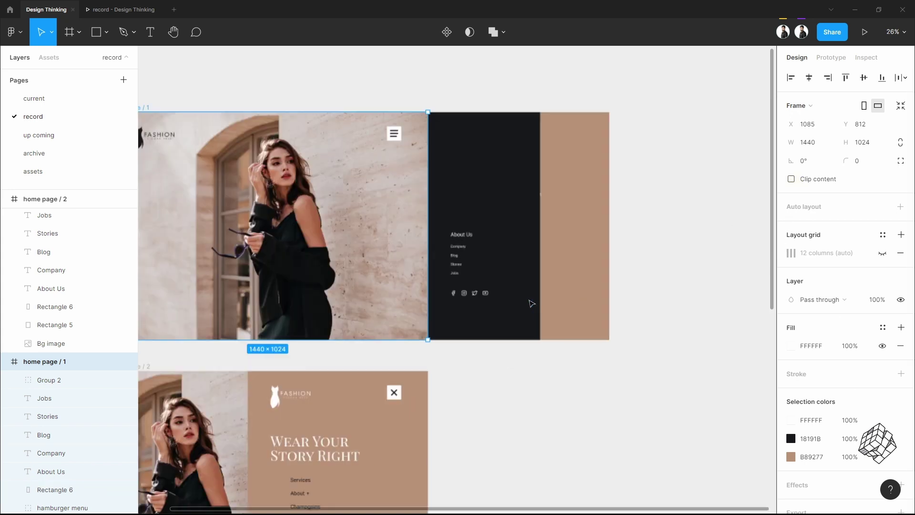
scroll(492, 285, "up", 3)
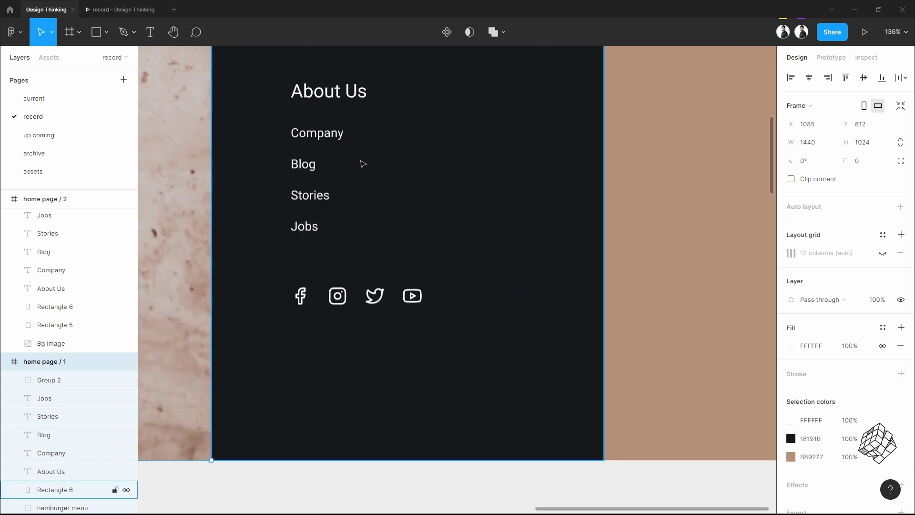
scroll(361, 163, "up", 4)
scroll(337, 218, "down", 2)
left_click(303, 263)
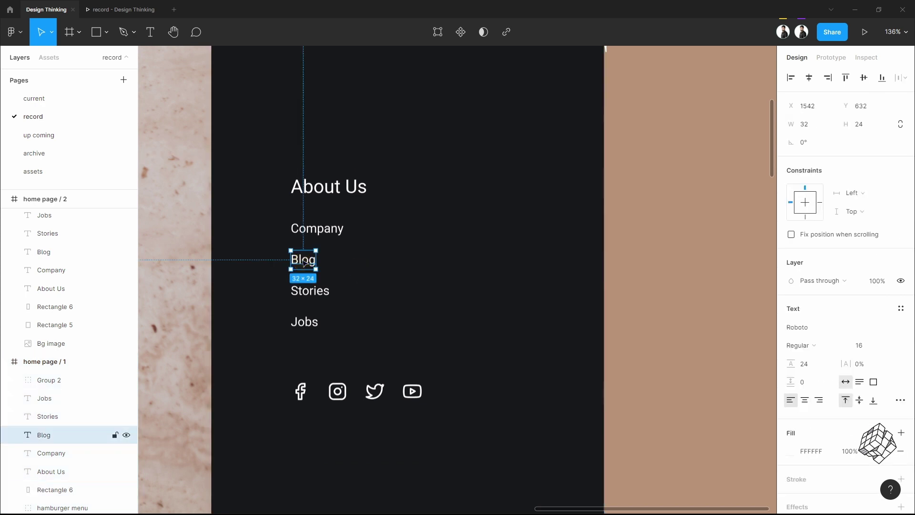
left_click_drag(303, 263, 415, 263)
left_click_drag(377, 299, 539, 293)
left_click_drag(318, 320, 669, 330)
Step: Evenly distribute horizontal spacing across all four links and shift them right together
left_click(554, 296, "shift")
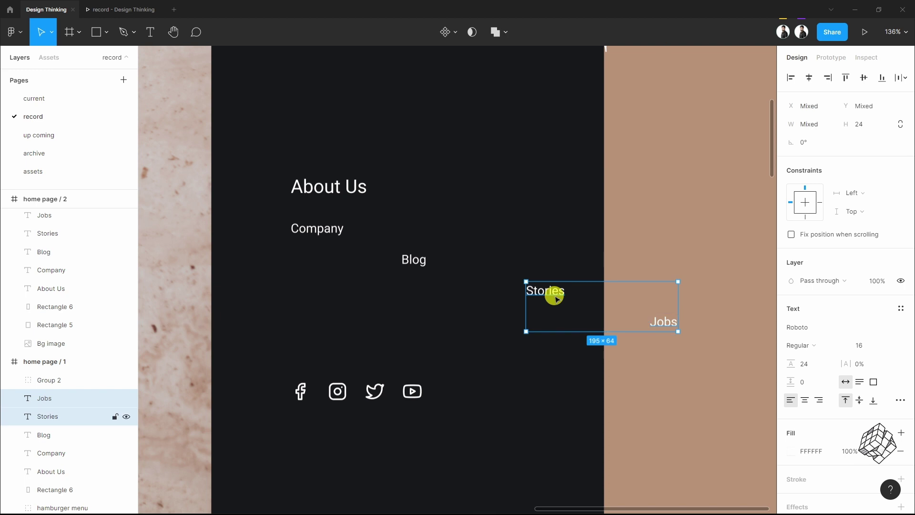
left_click(407, 259, "shift")
left_click(329, 229, "shift")
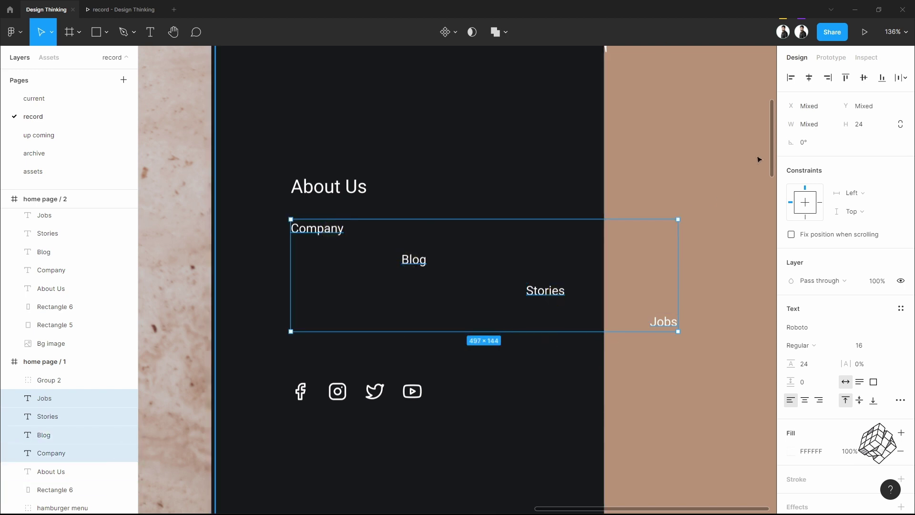
left_click(903, 78)
left_click(838, 126)
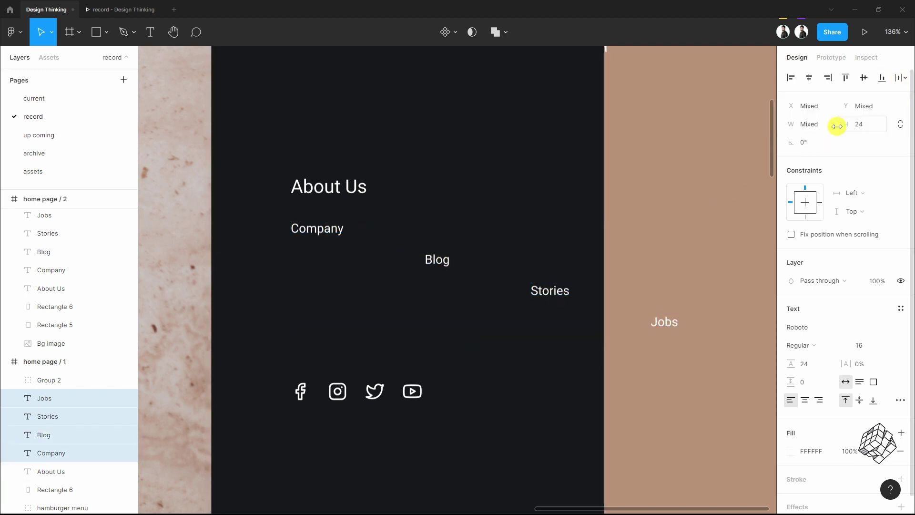
left_click_drag(321, 228, 405, 233)
Step: Move the menu text layers, Services through Tailor, onto the brown panel
scroll(425, 274, "down", 6)
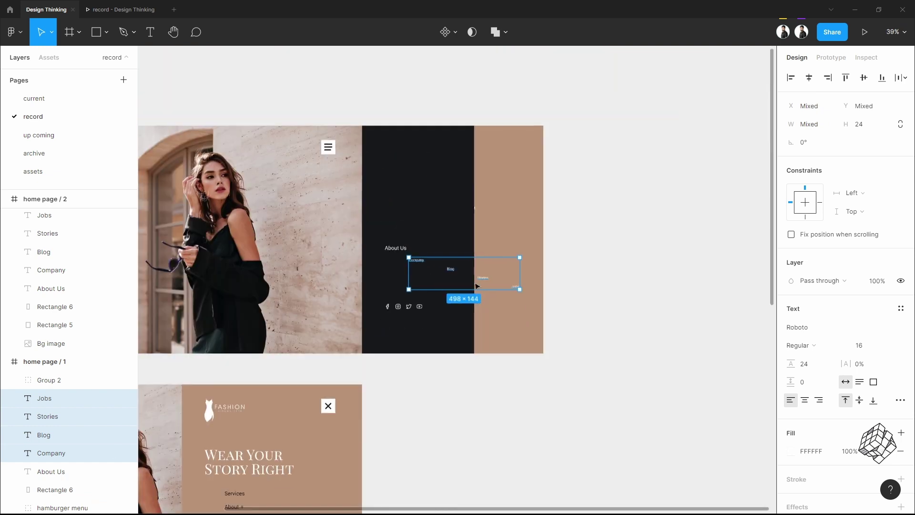
scroll(586, 295, "left", 2)
scroll(584, 293, "left", 2)
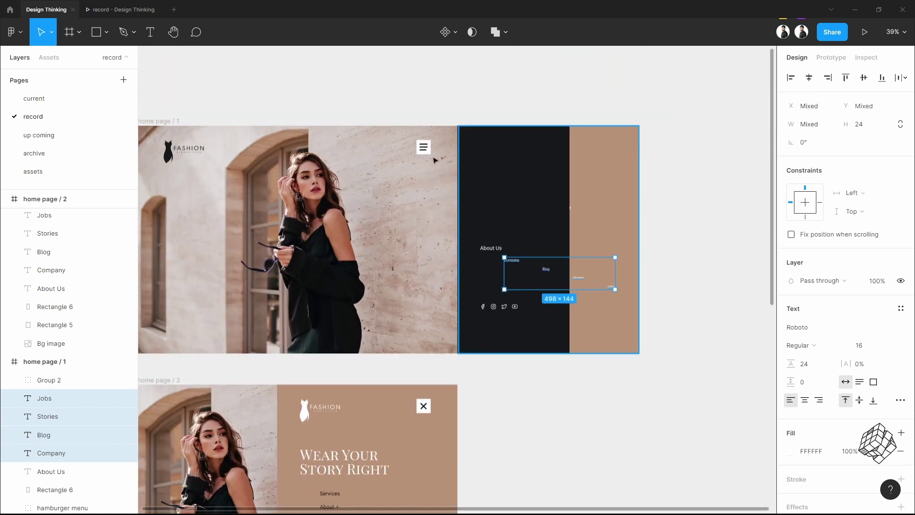
left_click(172, 122)
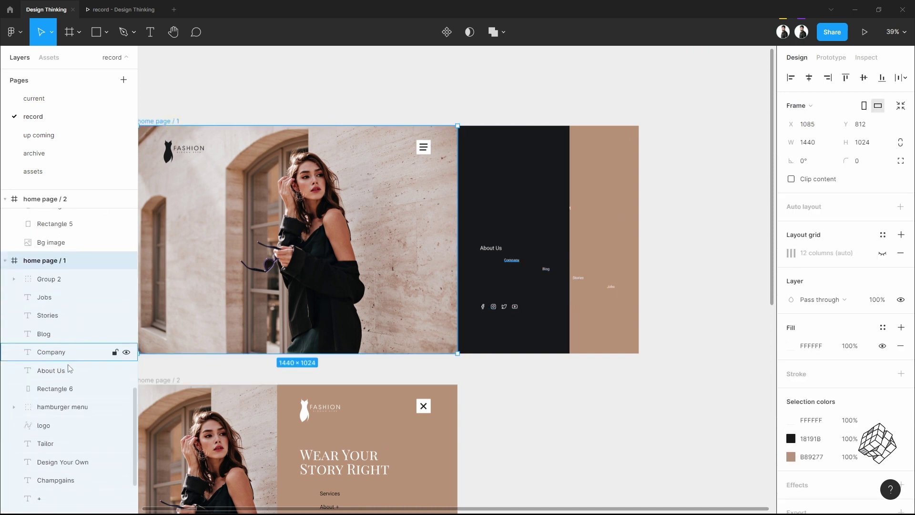
scroll(71, 366, "down", 5)
left_click(49, 449)
left_click(76, 399, "shift")
left_click(69, 378, "shift")
left_click(71, 358, "shift")
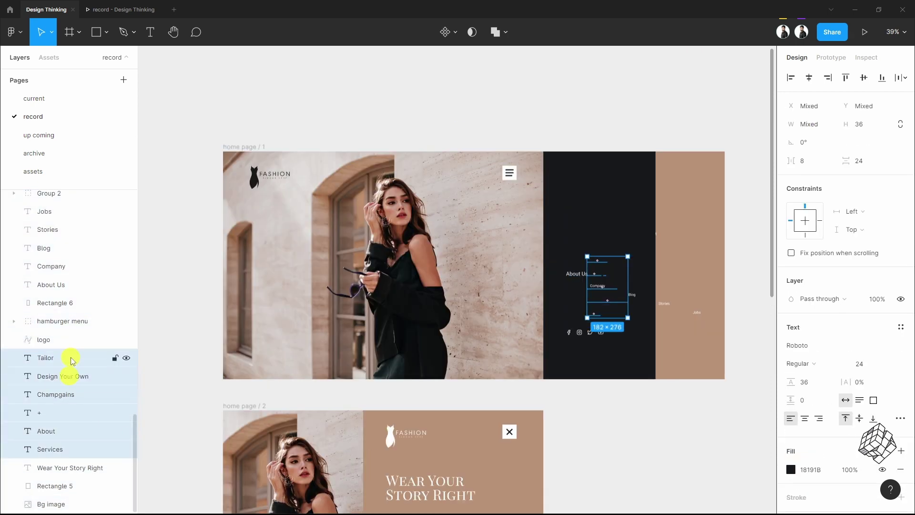
scroll(621, 278, "up", 5)
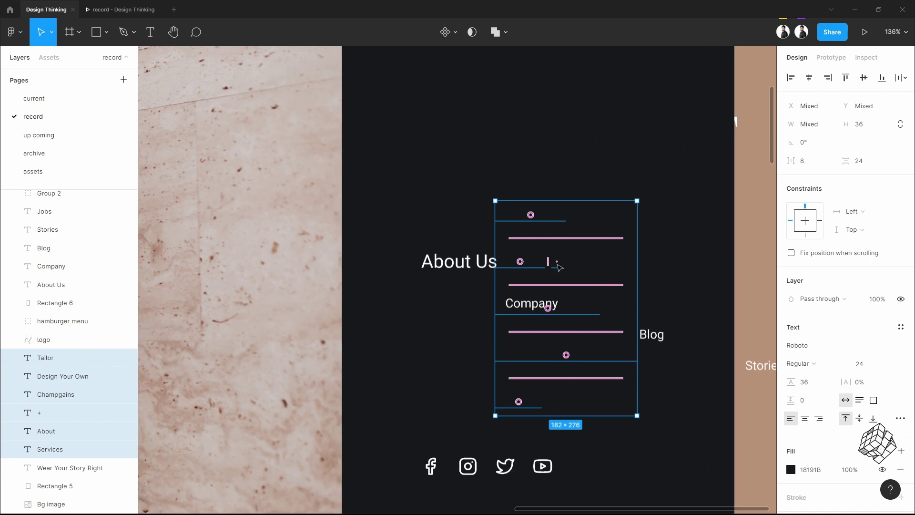
scroll(620, 275, "down", 5)
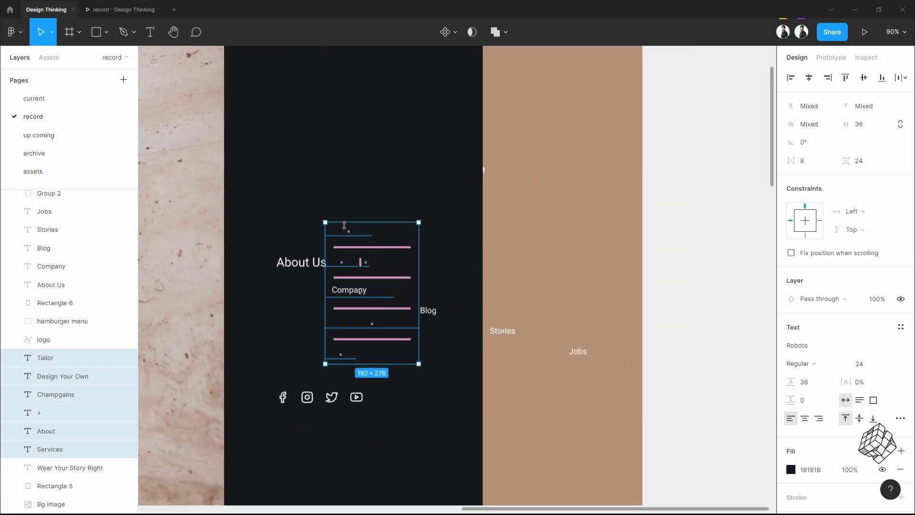
left_click_drag(356, 233, 558, 233)
Step: Stagger About +, Champgains, Design Your Own and Tailor progressively further right
scroll(575, 271, "right", 2)
scroll(574, 269, "right", 4)
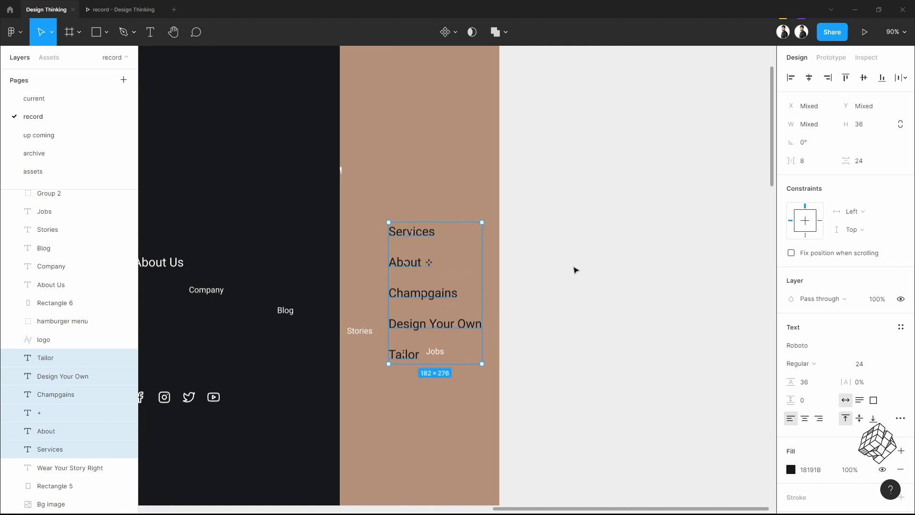
left_click(572, 267)
scroll(507, 262, "down", 2)
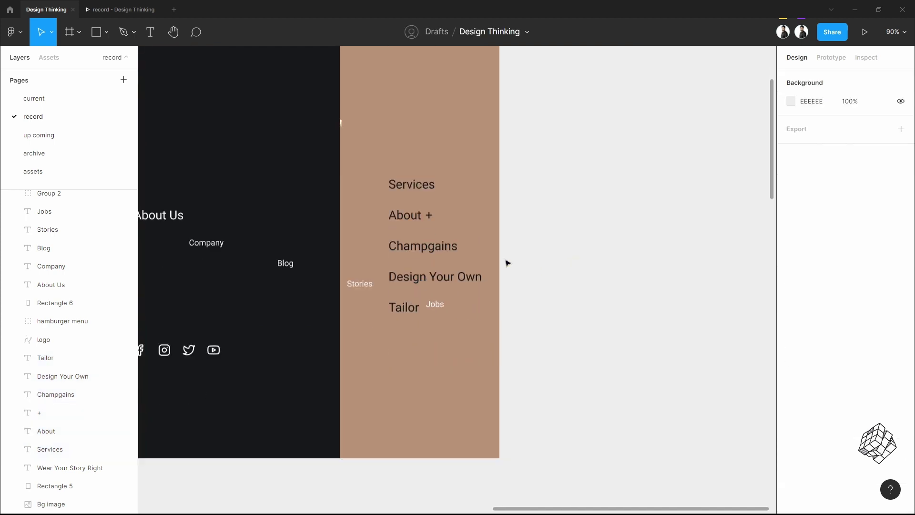
left_click(410, 220)
left_click(428, 215, "shift")
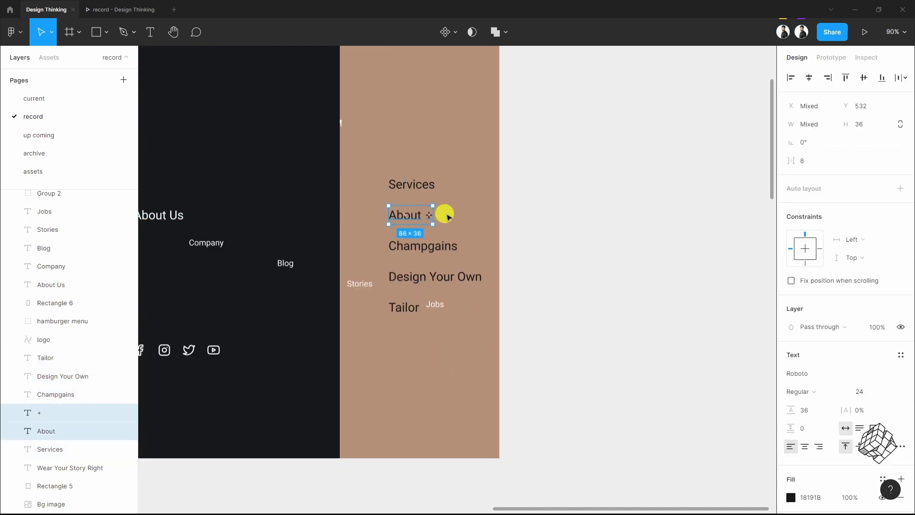
left_click_drag(456, 217, 570, 220)
scroll(321, 253, "down", 3)
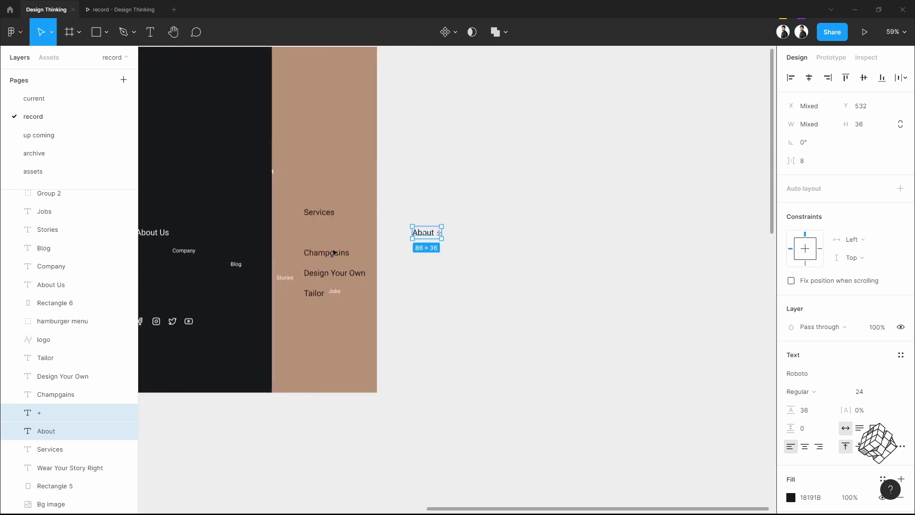
left_click_drag(320, 253, 522, 251)
left_click_drag(367, 273, 625, 275)
left_click_drag(313, 292, 728, 300)
Step: Set the gap between About and its + to 8 px
left_click_drag(301, 203, 662, 282)
left_click(728, 297, "shift")
scroll(443, 209, "up", 5)
left_click(384, 291)
left_click(471, 292, "shift")
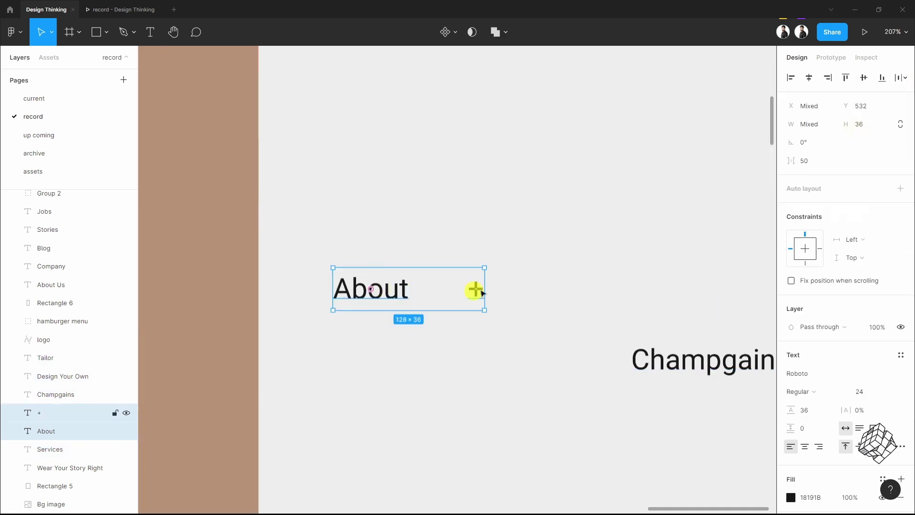
left_click(817, 170)
type("8")
key("Return")
Step: Deselect and bring home page frames 1–3 into view
left_click(501, 282)
scroll(501, 282, "down", 5)
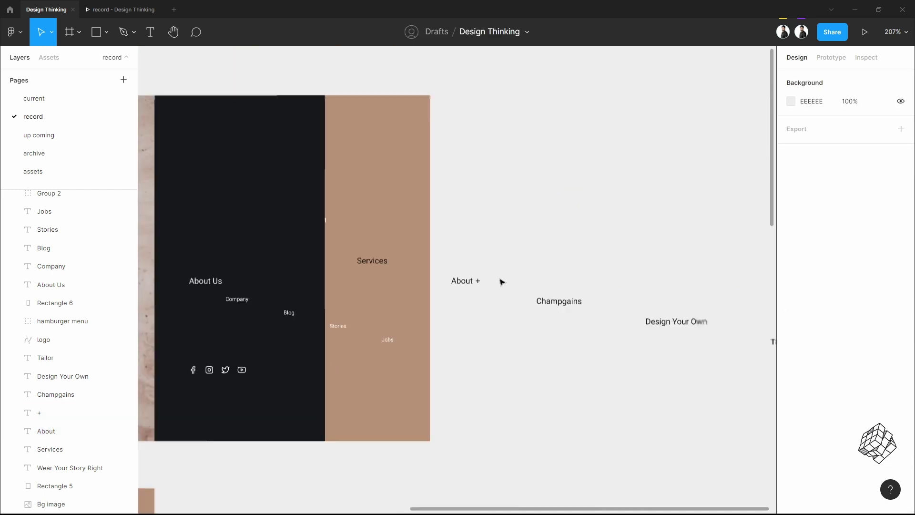
scroll(502, 282, "down", 5)
left_click_drag(449, 397, 555, 295)
Step: Re-enable clipping on home page / 1 and turn off Clip content on home page / 2
left_click(283, 94)
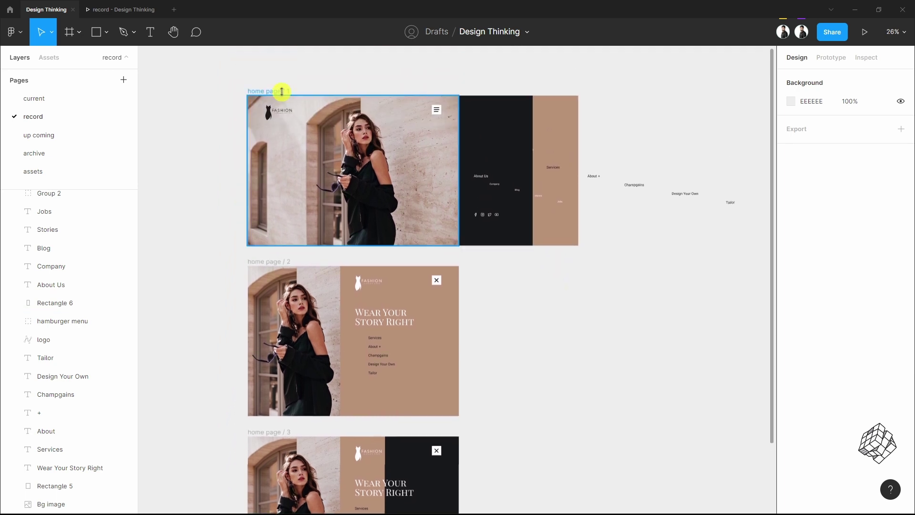
left_click(283, 94)
left_click(822, 179)
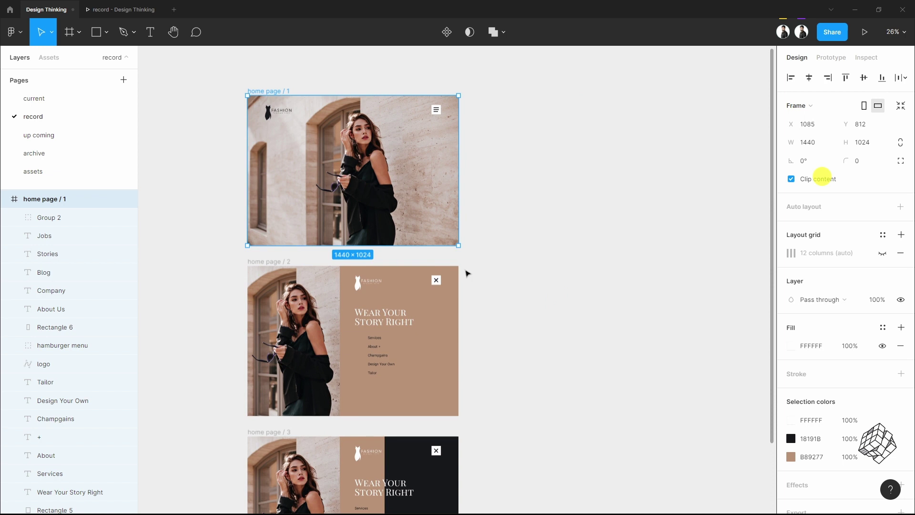
left_click(283, 262)
scroll(309, 238, "down", 3)
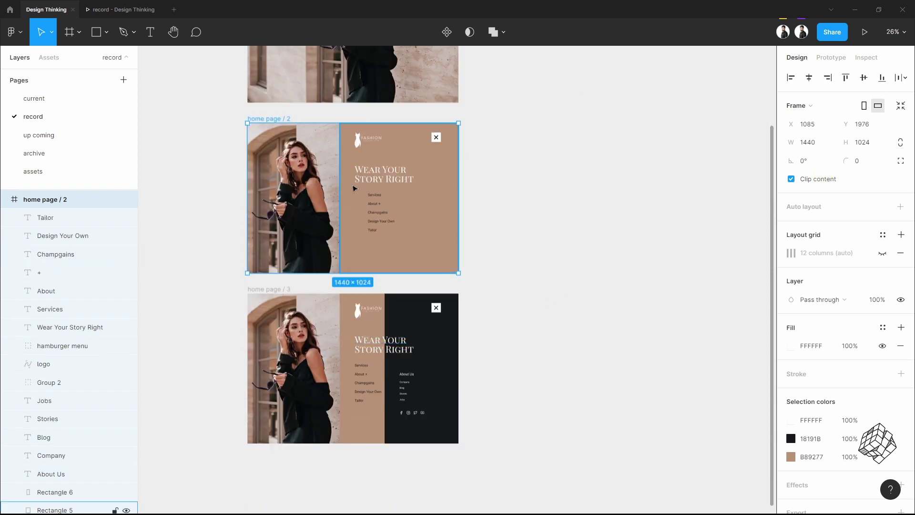
scroll(353, 187, "up", 5)
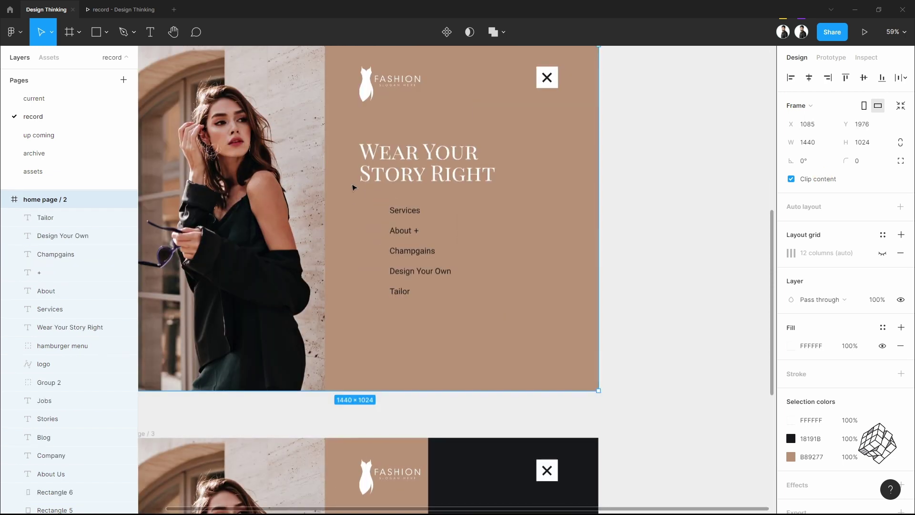
scroll(353, 187, "down", 3)
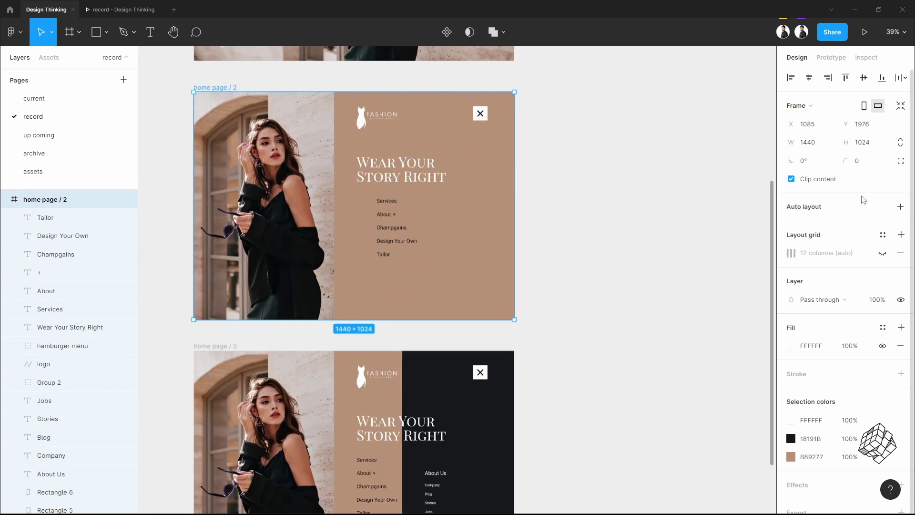
left_click(818, 179)
Step: Drag Company, Blog and Stories progressively further right, Stories beyond the frame
scroll(661, 205, "up", 2)
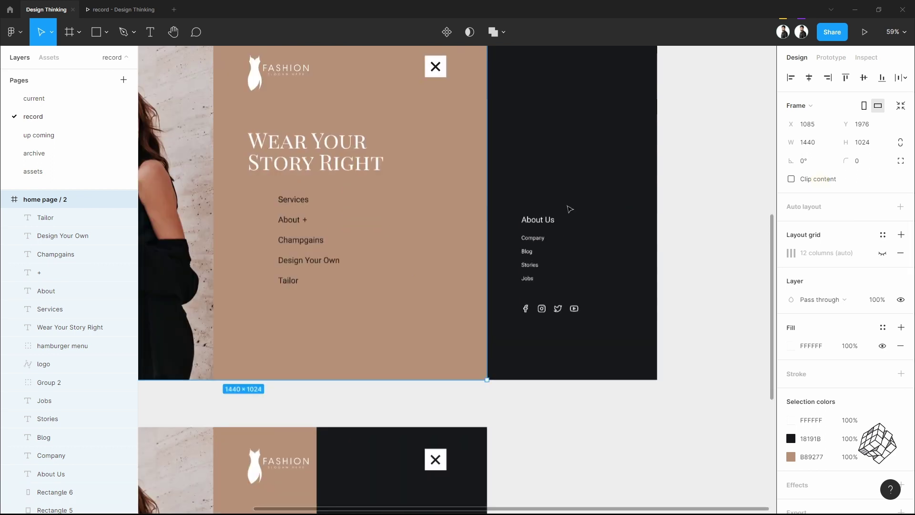
scroll(563, 244, "up", 4)
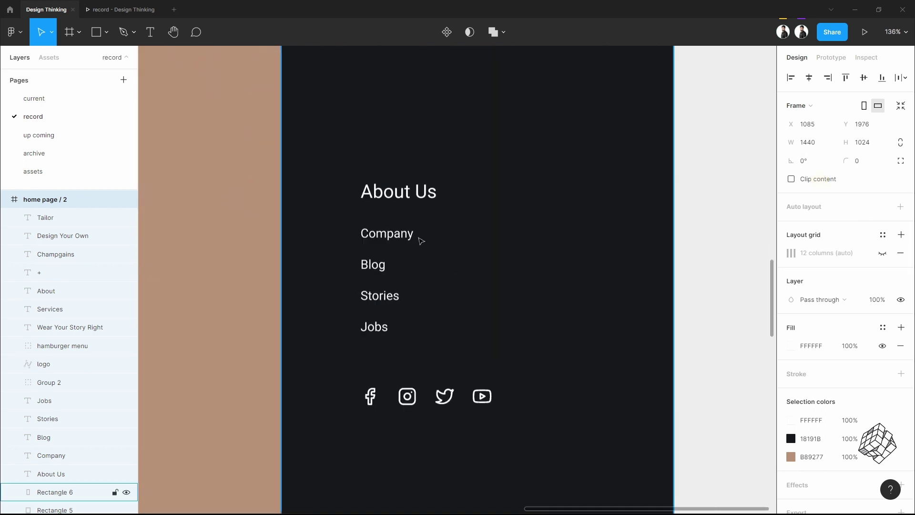
left_click_drag(385, 238, 489, 238)
left_click_drag(372, 264, 640, 271)
scroll(639, 272, "down", 2)
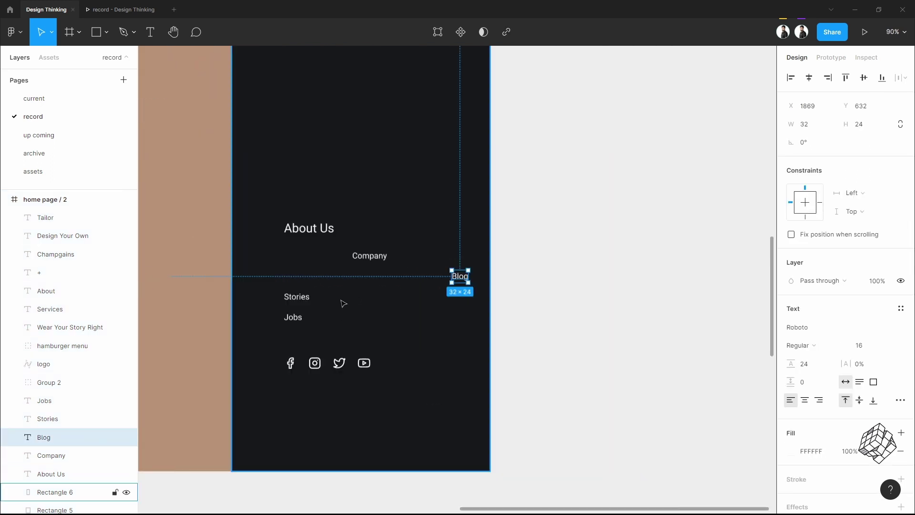
left_click_drag(297, 296, 568, 303)
Step: Set the page background colour to 1E1E1E
key("Escape")
left_click(809, 102)
type("1E1E1E")
key("Return")
Step: Move Jobs furthest right, evenly distribute the four links, and restore the light grey background
left_click_drag(293, 316, 671, 322)
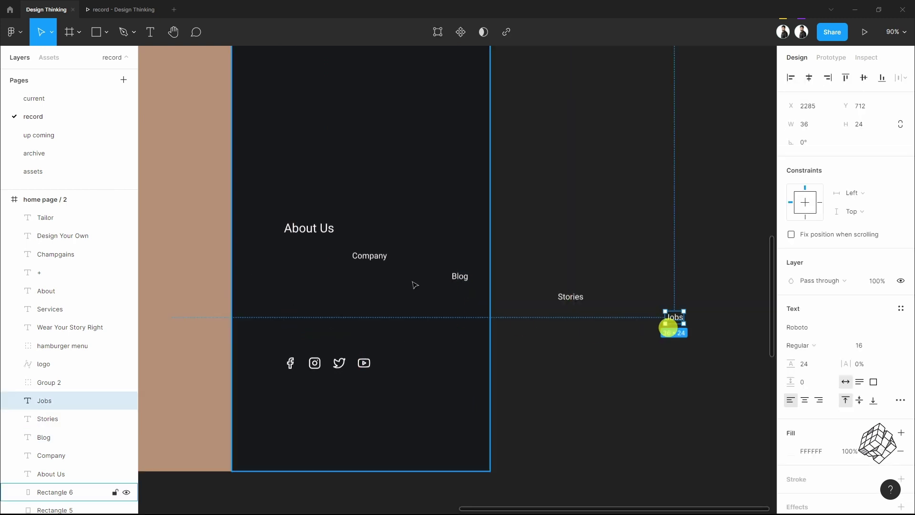
left_click(369, 255)
left_click(460, 276, "shift")
left_click(571, 296, "shift")
left_click(674, 317, "shift")
left_click(902, 78)
left_click(802, 129)
left_click(636, 198)
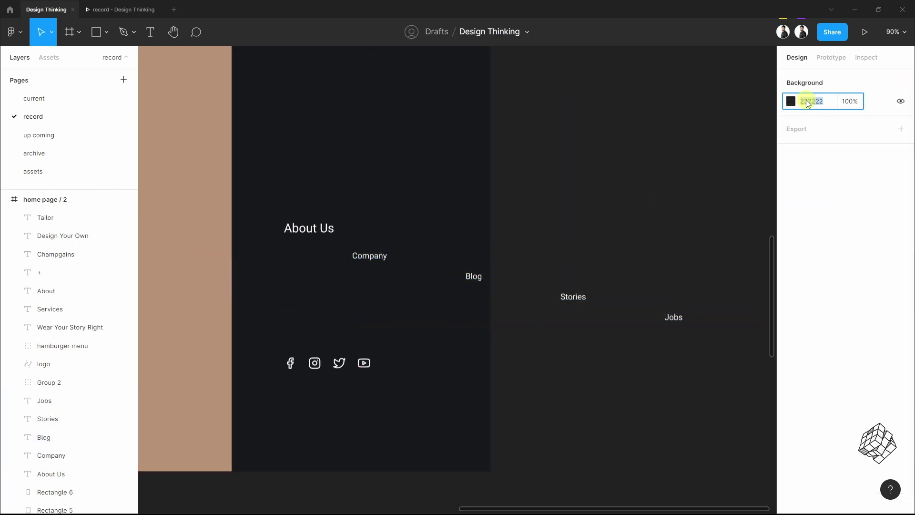
key("ctrl+z")
Step: Turn Clip content back on for home page / 2
scroll(670, 363, "down", 5)
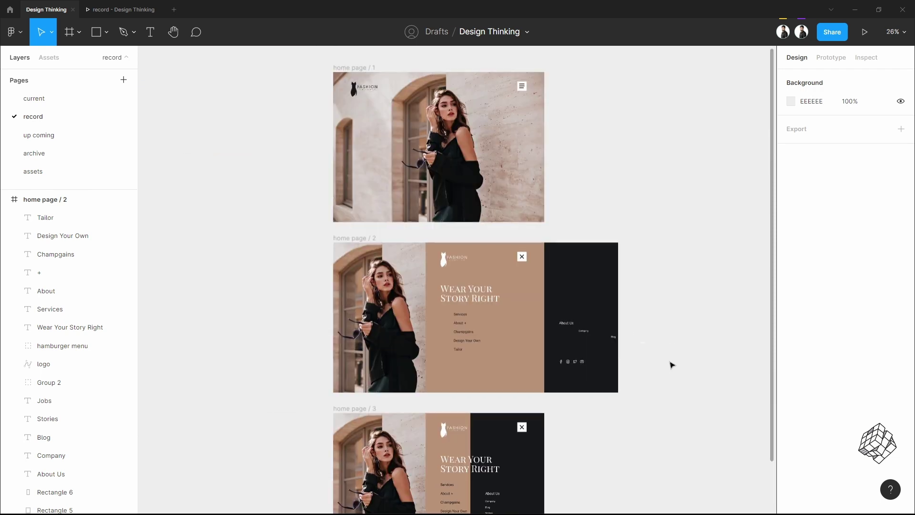
scroll(634, 376, "down", 2)
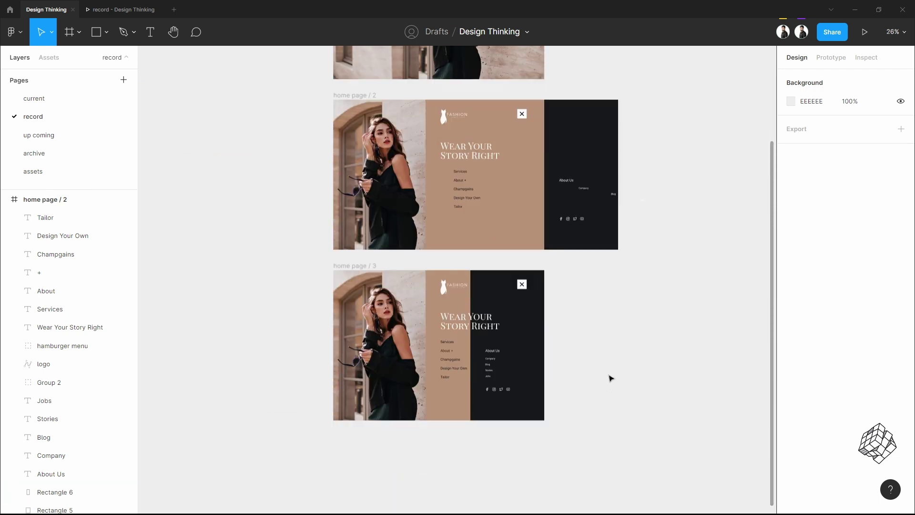
left_click(361, 94)
left_click(791, 179)
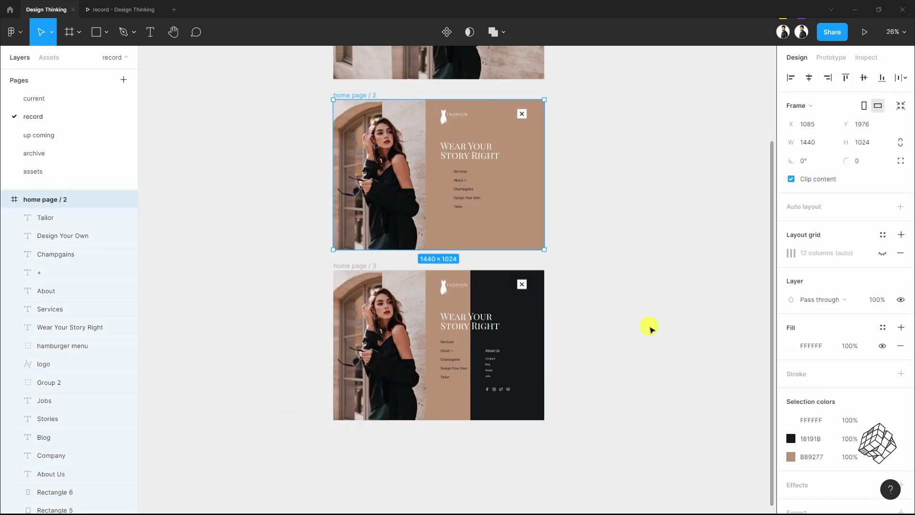
left_click(649, 329)
Step: Inspect the About text's Click interaction linking to home page / 3 in the Prototype panel
left_click(459, 181)
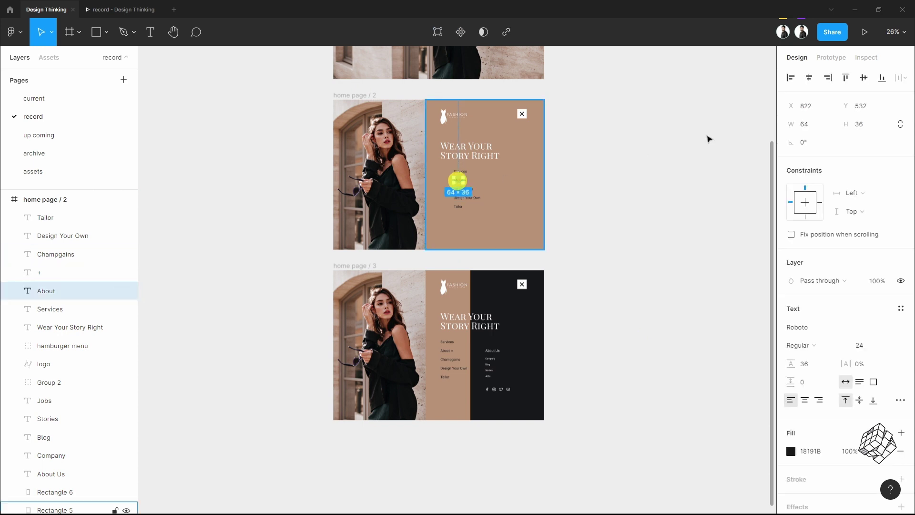
left_click(831, 57)
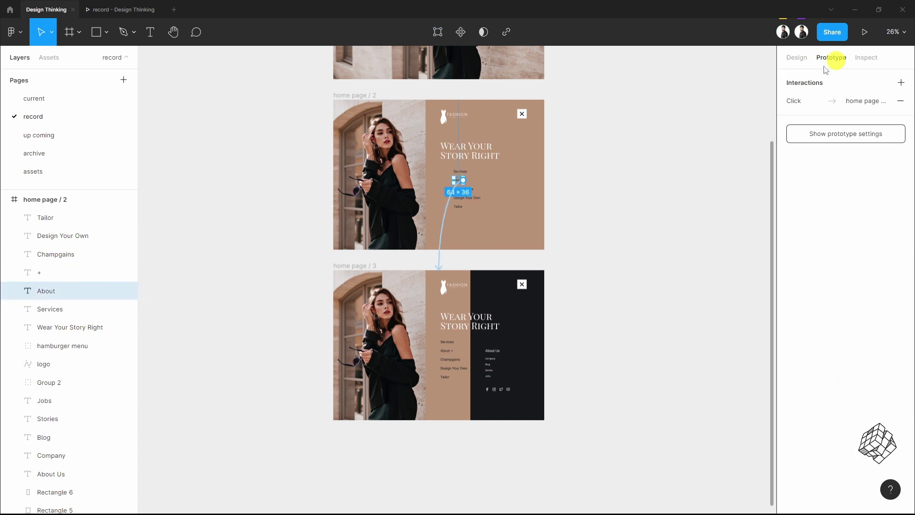
left_click(440, 251)
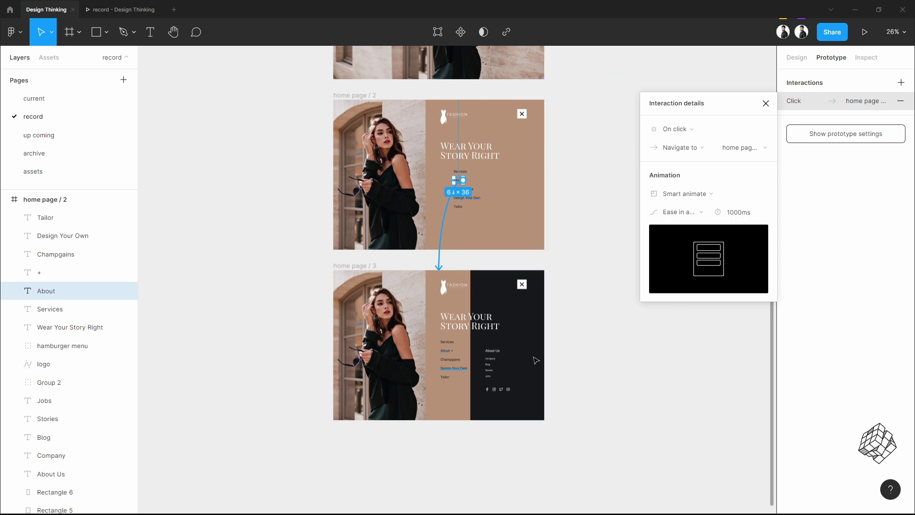
left_click(562, 354)
scroll(567, 355, "up", 3)
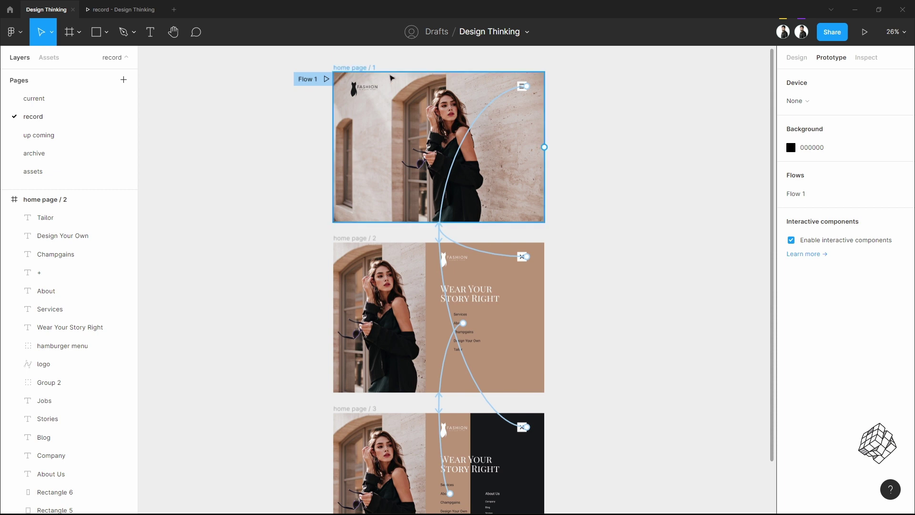
Step: Briefly unclip home page / 1 and view its prototype connections, then re-enable Clip content
left_click(364, 68)
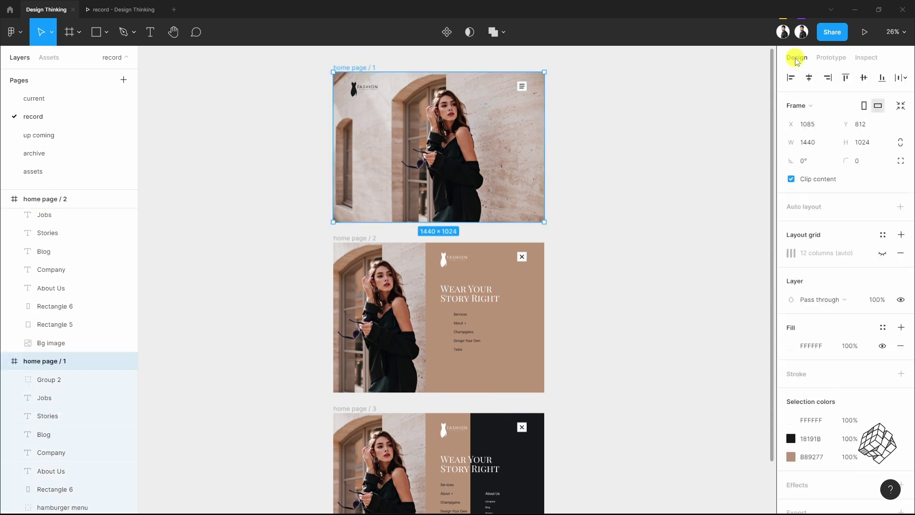
left_click(807, 180)
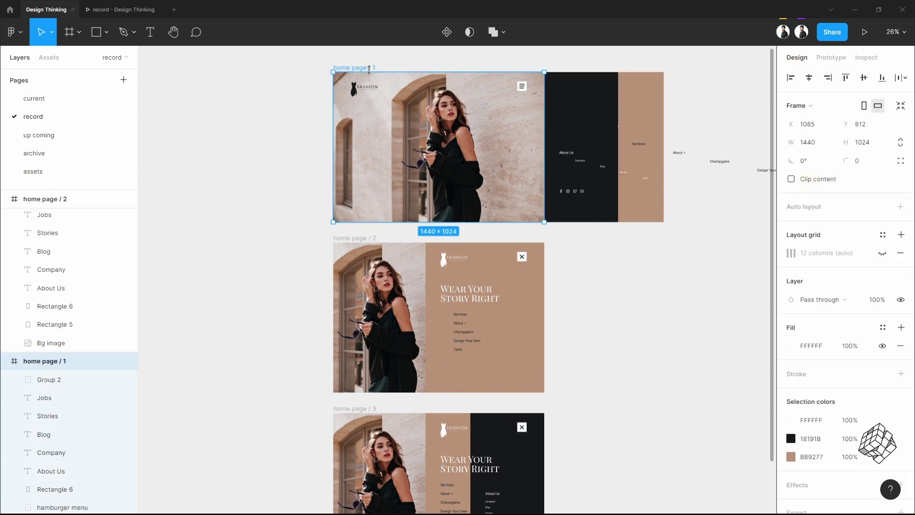
left_click(830, 57)
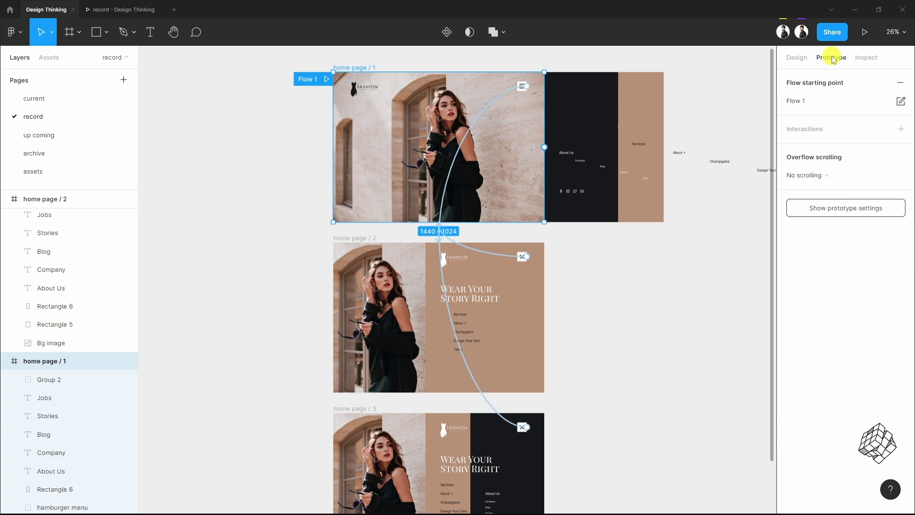
left_click(804, 58)
left_click(368, 68)
left_click(800, 178)
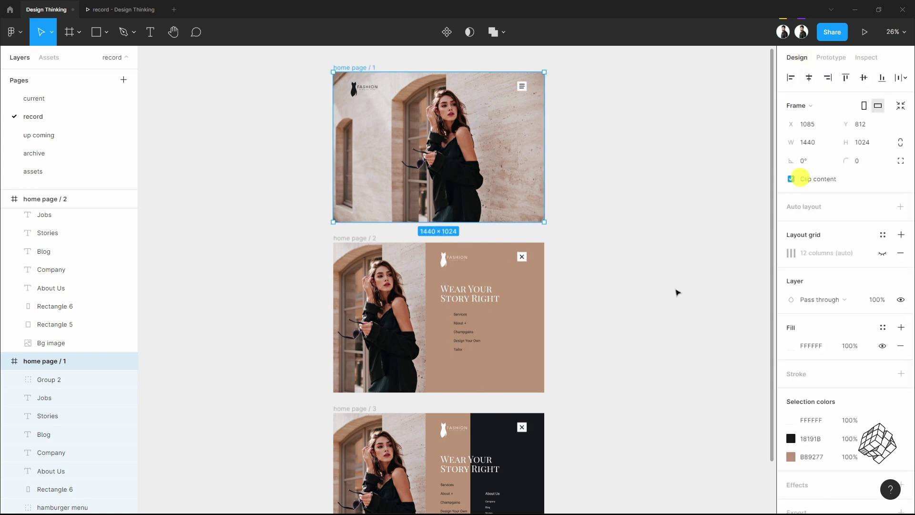
left_click(674, 293)
Step: Present the prototype, open the menu, toggle the About Us submenu, and close the menu
left_click(863, 32)
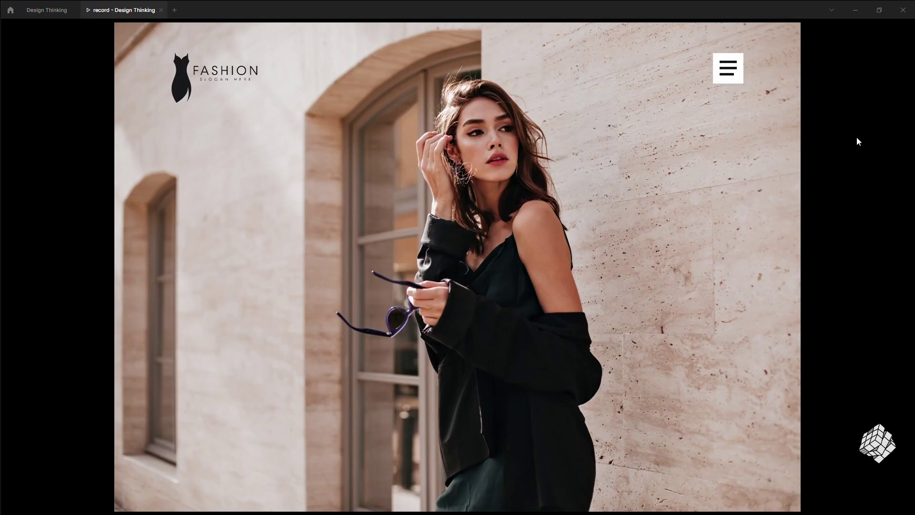
left_click(733, 76)
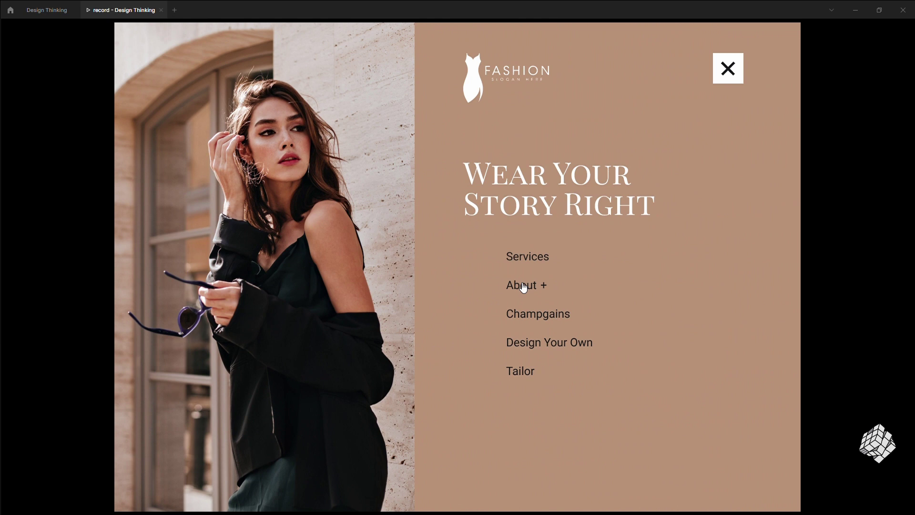
left_click(524, 288)
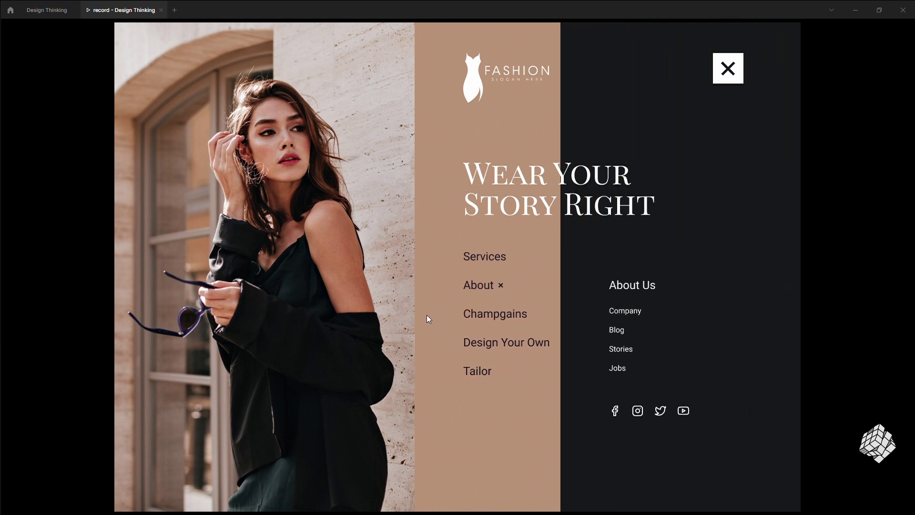
left_click(491, 290)
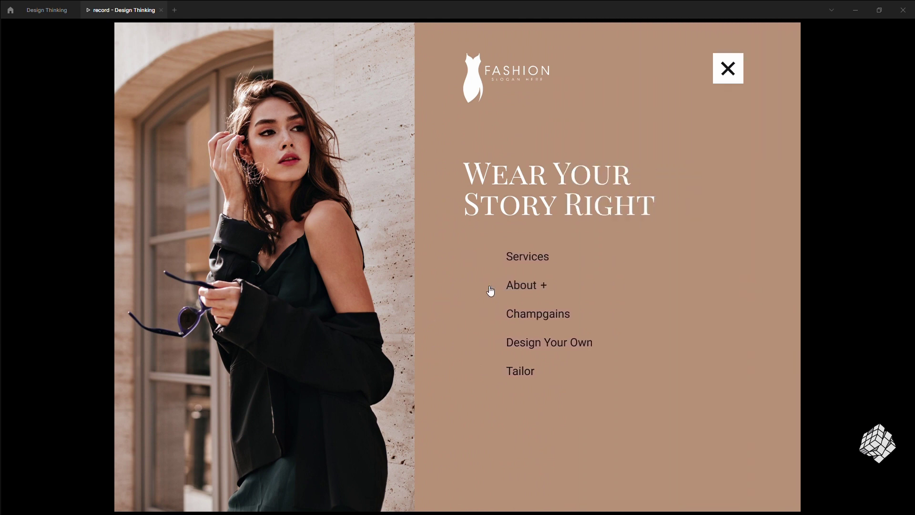
left_click(727, 69)
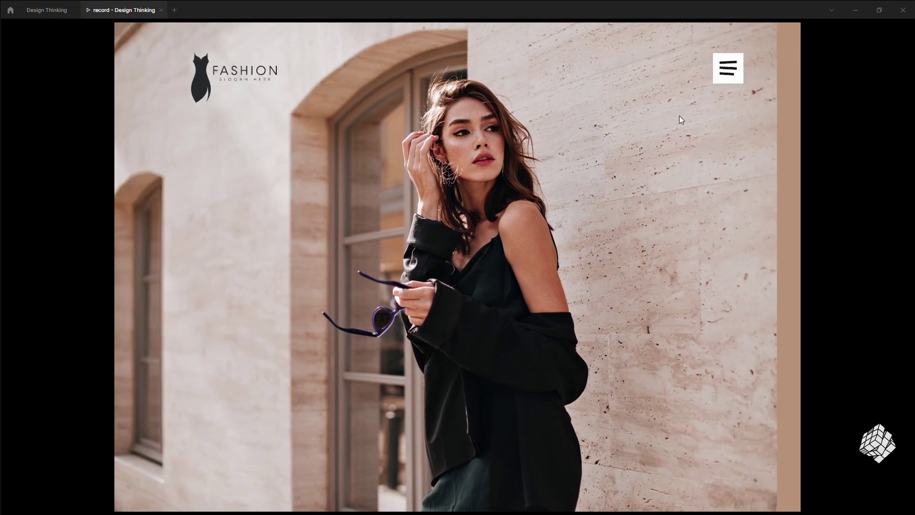
Step: Reopen the menu and reveal the About Us submenu again, retesting the close in between
left_click(728, 71)
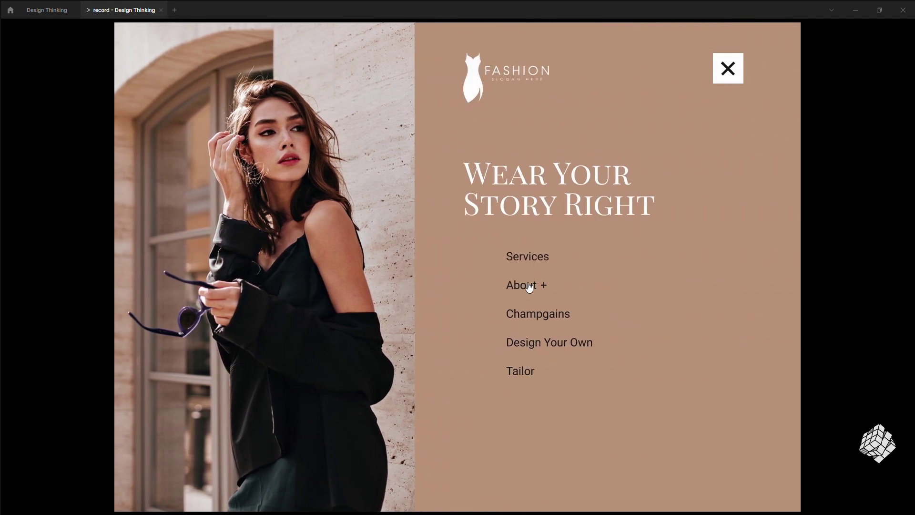
left_click(528, 285)
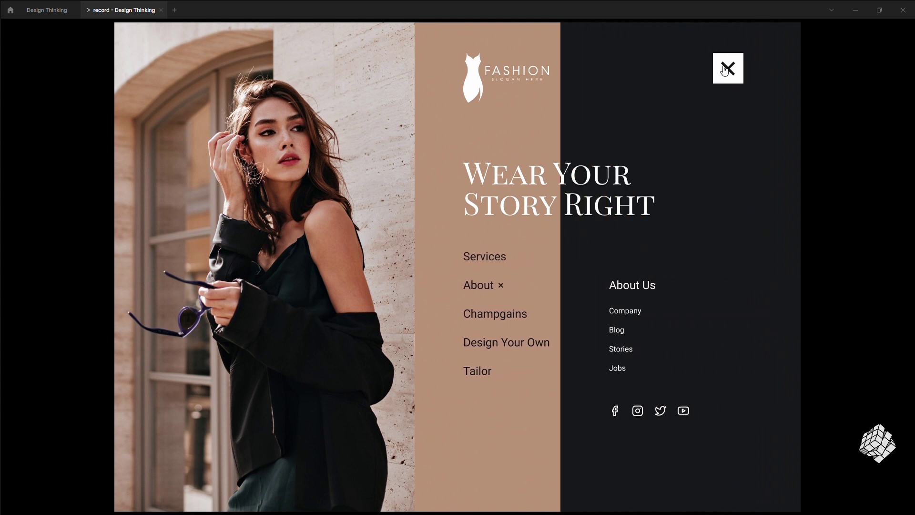
left_click(725, 70)
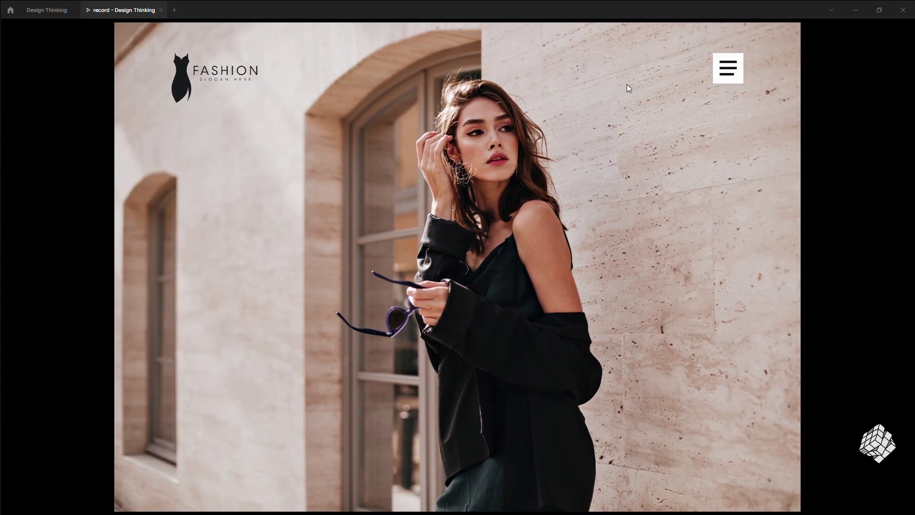
left_click(739, 80)
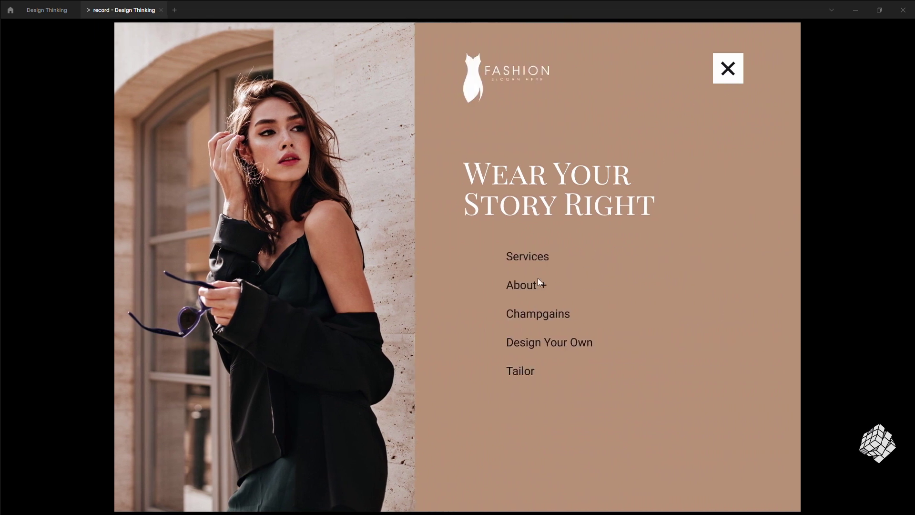
left_click(537, 284)
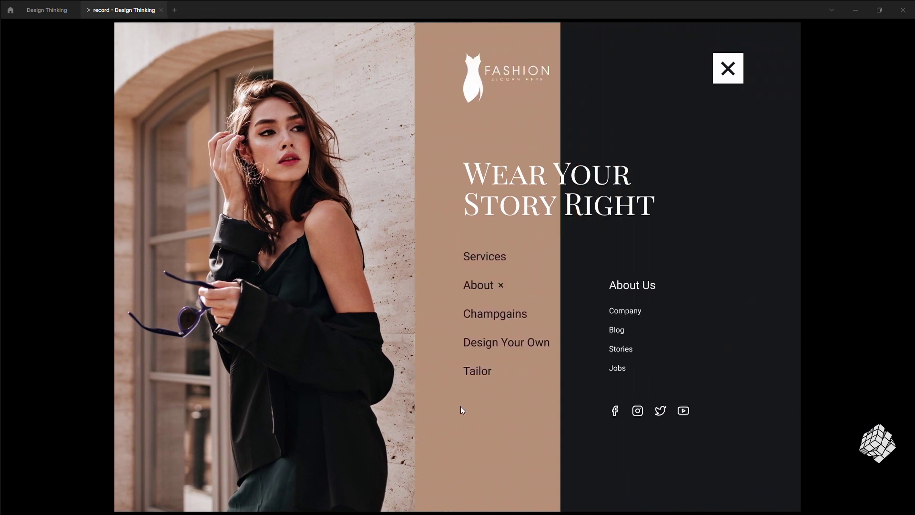